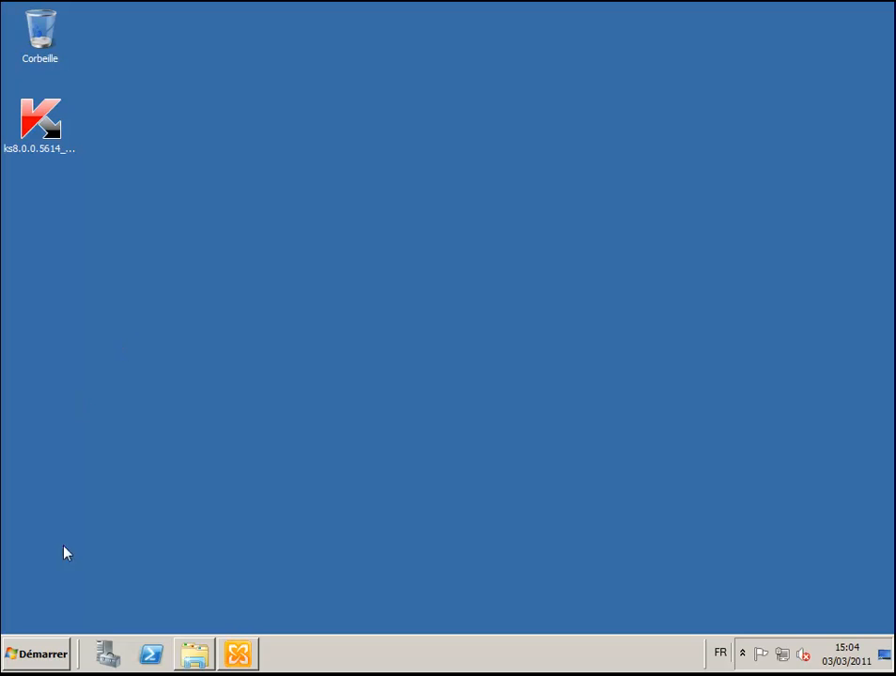
- Launch Internet Explorer from the Start menu and select its current web address
{"action": "left_click", "coordinate": [44, 658]}
{"action": "left_click", "coordinate": [20, 263]}
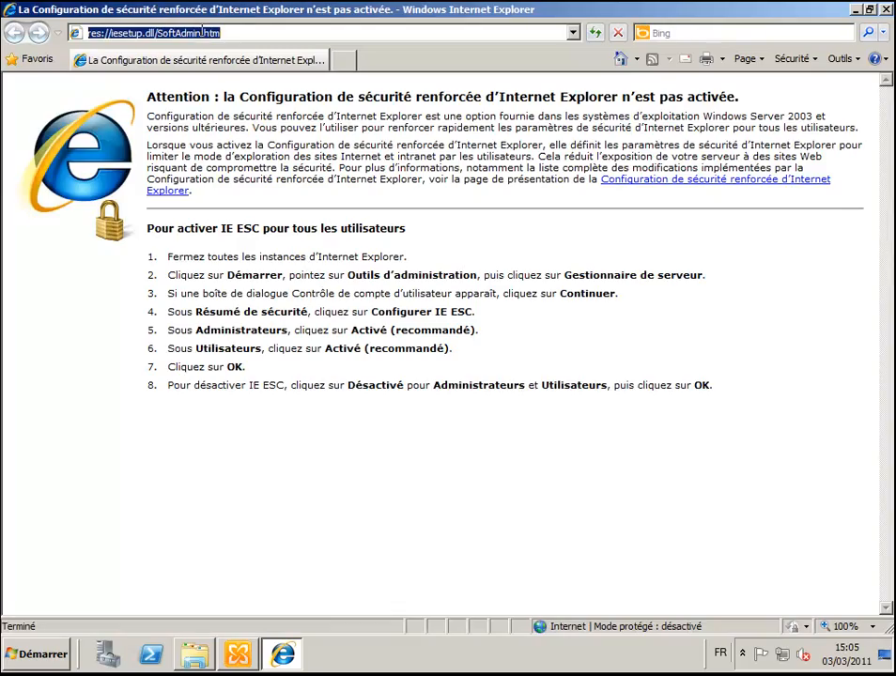
{"action": "left_click", "coordinate": [202, 32]}
- Load the Kaspersky corporate support page via the 'support' address suggestion
{"action": "type", "text": "support"}
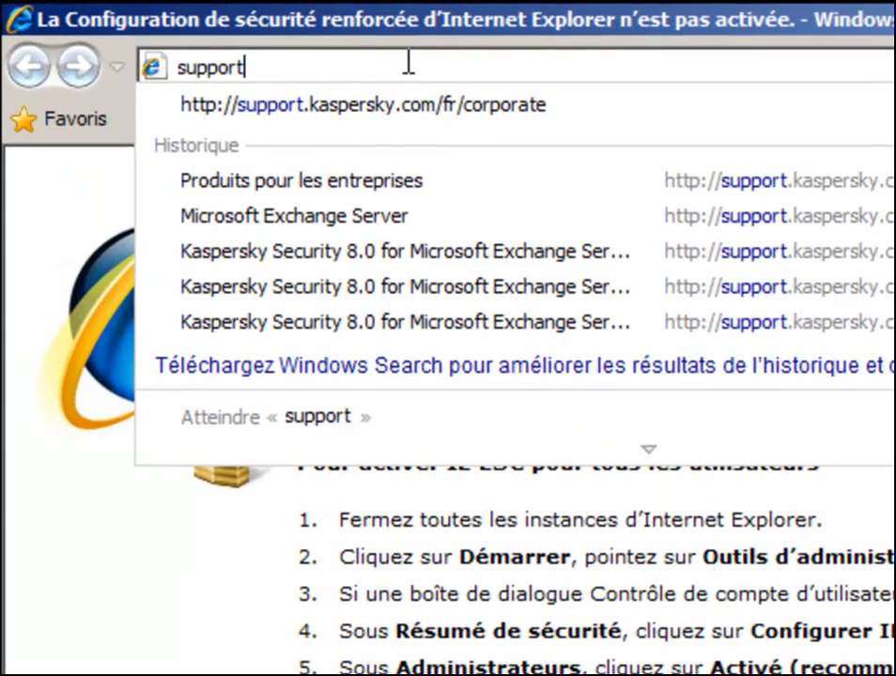
{"action": "key", "text": "Down"}
{"action": "key", "text": "Return"}
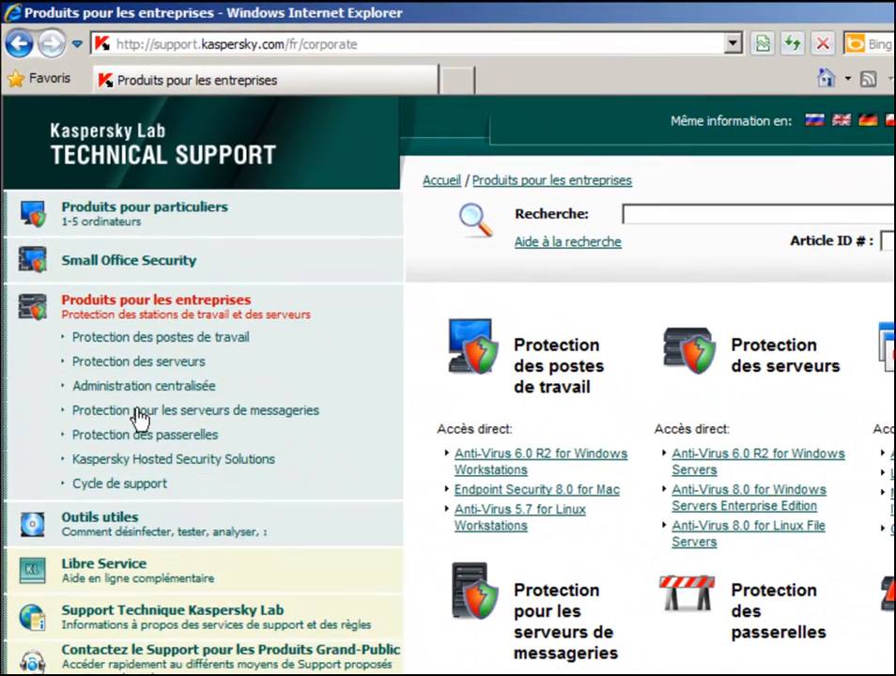
- Browse from mail server protection to Microsoft Exchange Server and the Kaspersky Security 8.0 product information
{"action": "left_click", "coordinate": [137, 413]}
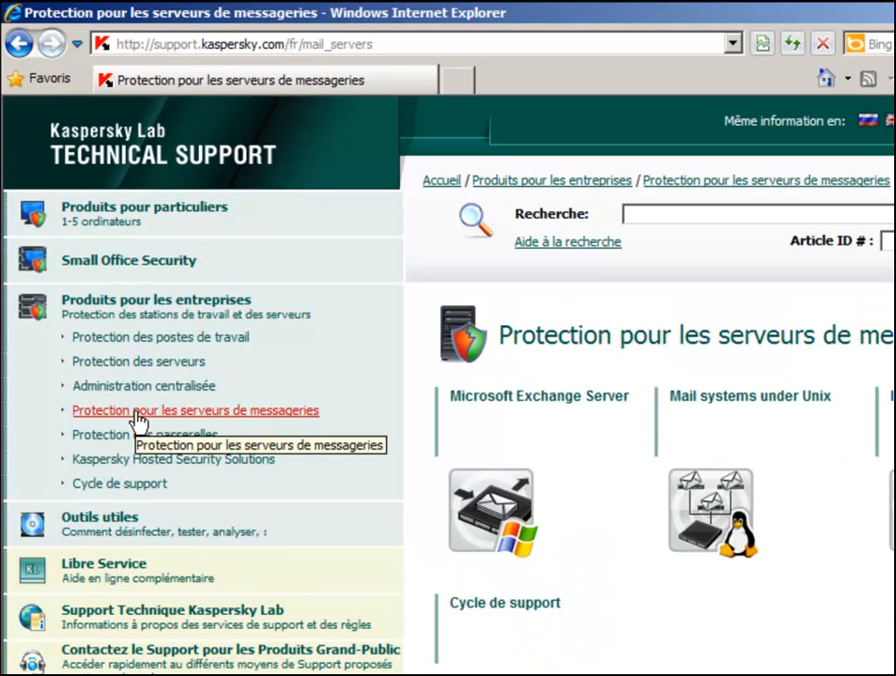
{"action": "left_click", "coordinate": [484, 503]}
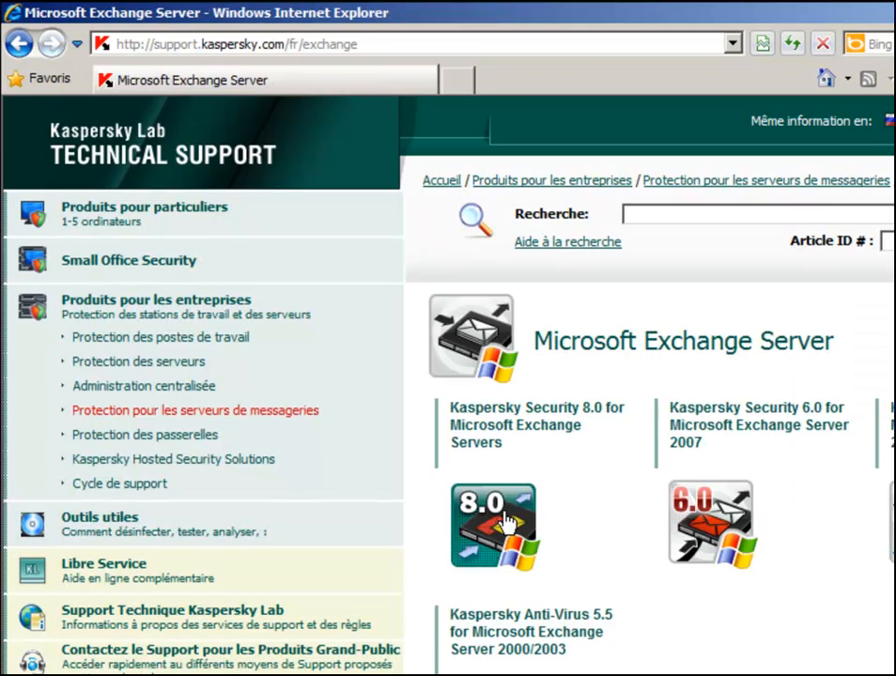
{"action": "left_click", "coordinate": [505, 522]}
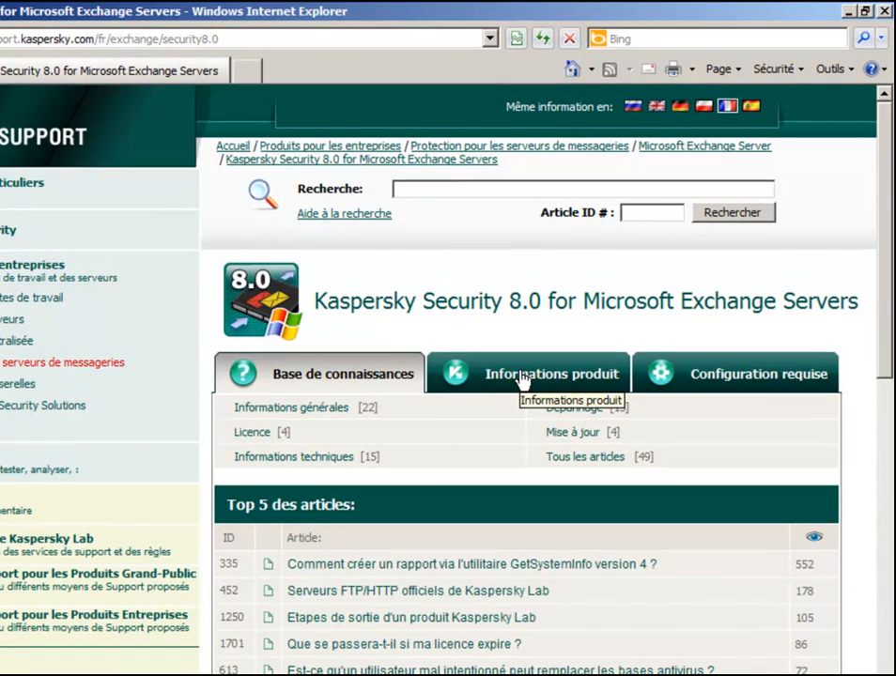
{"action": "left_click", "coordinate": [509, 380]}
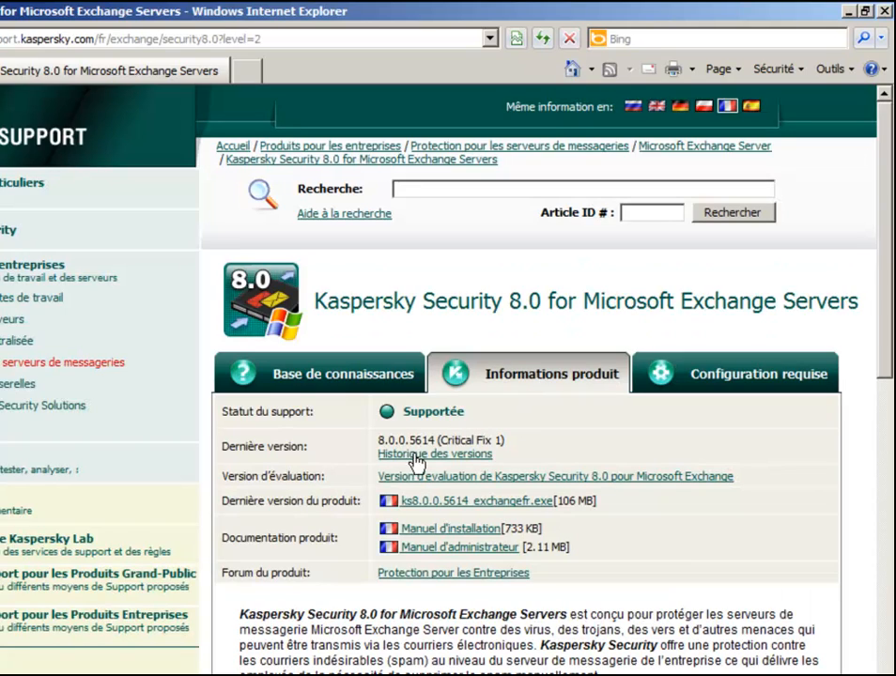
- Highlight the ks8.0.0.5614_exchangefr.exe installer (106 MB) and the installation and administrator manuals
{"action": "left_click_drag", "start_coordinate": [609, 505], "coordinate": [366, 514]}
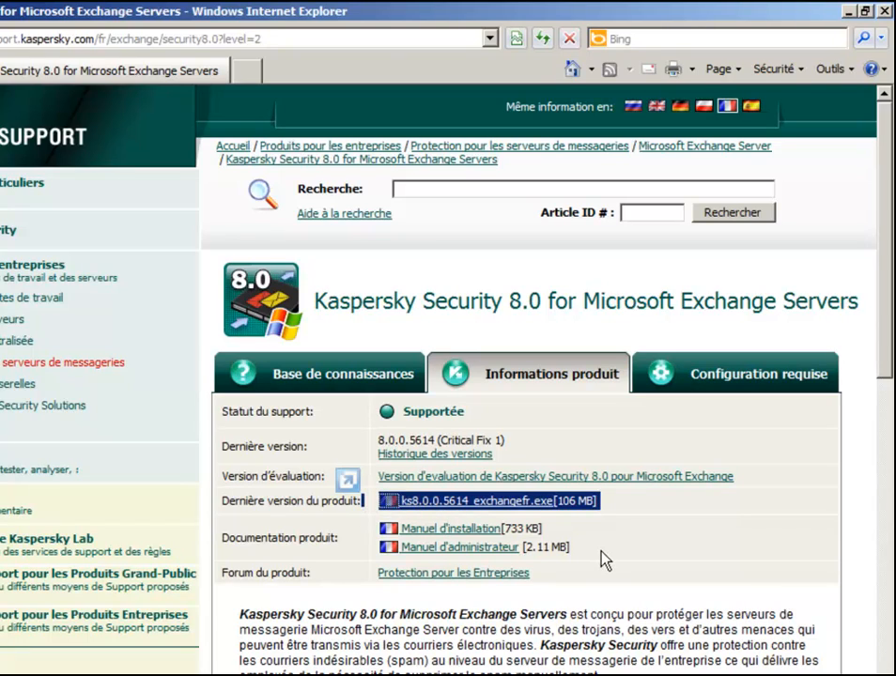
{"action": "left_click_drag", "start_coordinate": [604, 560], "coordinate": [373, 535]}
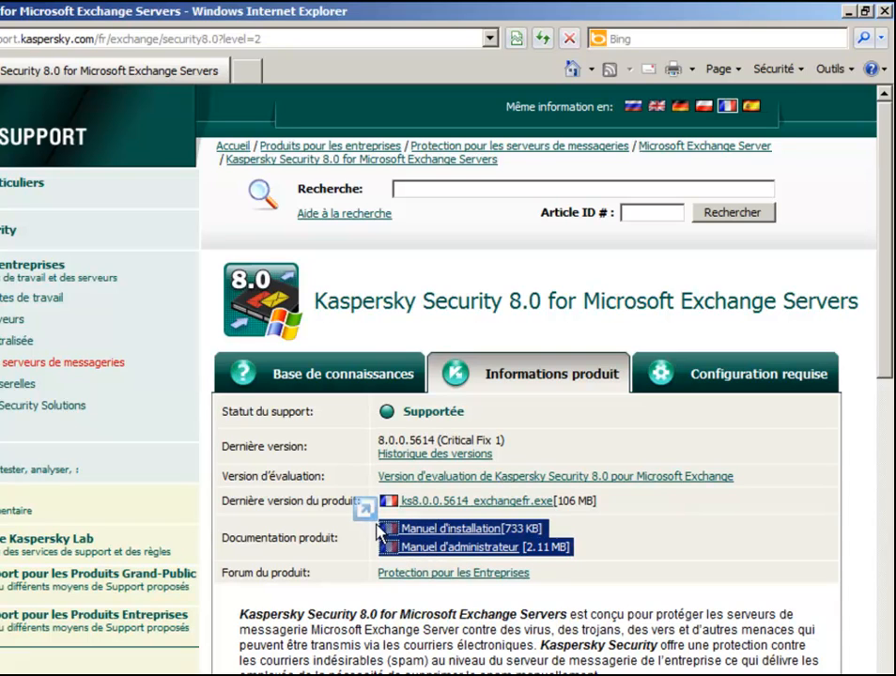
- Show the system requirements and highlight the Exchange Server 2010 and 2010 SP1 entries
{"action": "left_click", "coordinate": [726, 380]}
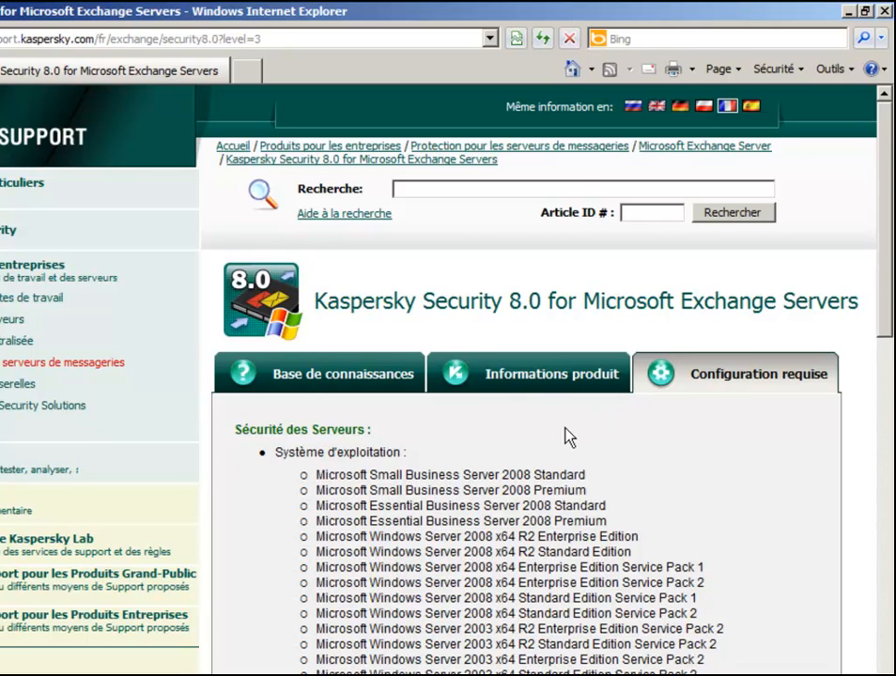
{"action": "scroll", "coordinate": [569, 437], "scroll_direction": "down", "scroll_amount": 1}
{"action": "scroll", "coordinate": [567, 429], "scroll_direction": "down", "scroll_amount": 1}
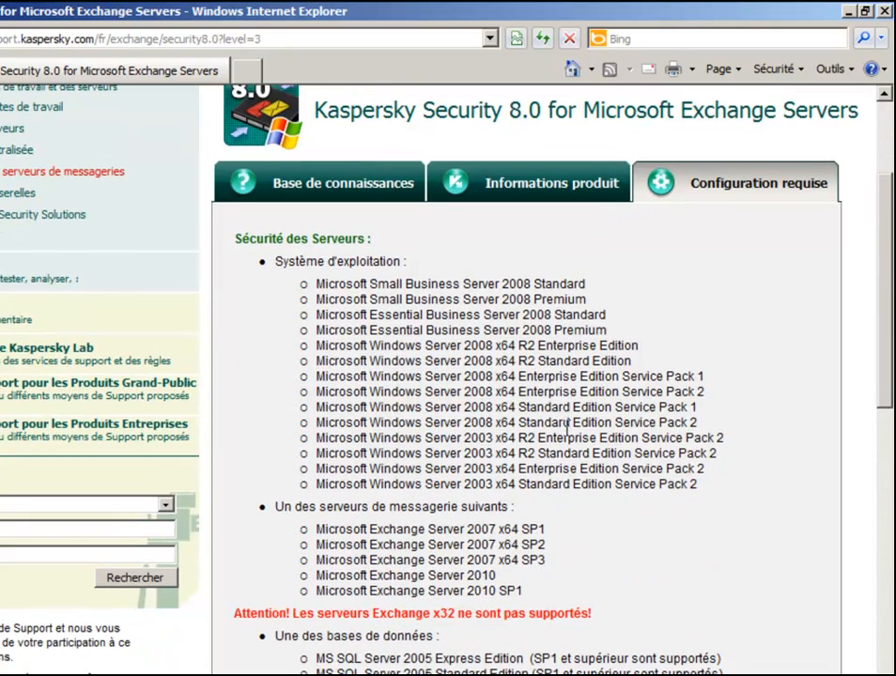
{"action": "scroll", "coordinate": [567, 429], "scroll_direction": "down", "scroll_amount": 1}
{"action": "scroll", "coordinate": [569, 437], "scroll_direction": "down", "scroll_amount": 1}
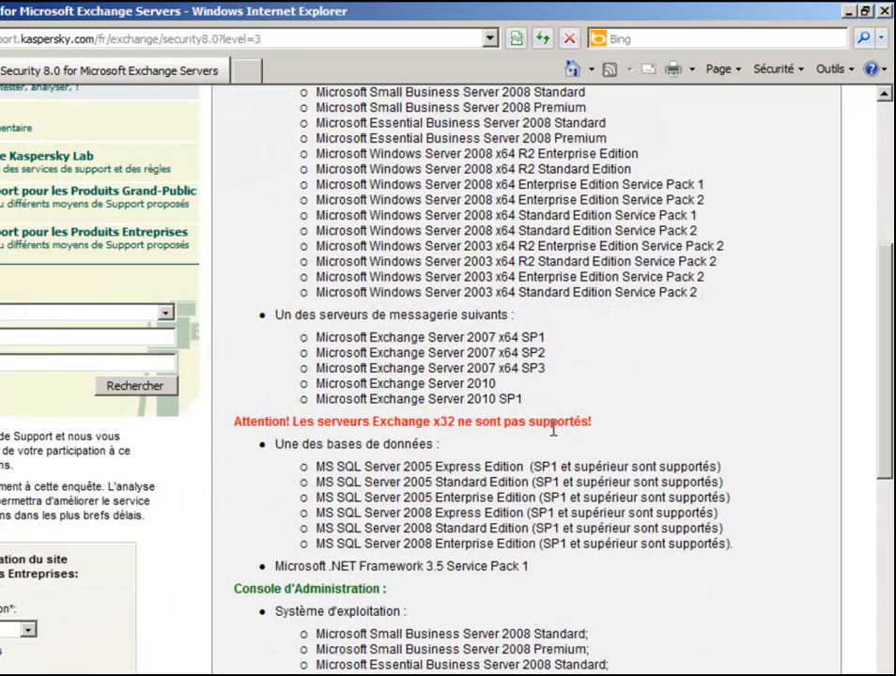
{"action": "left_click_drag", "start_coordinate": [314, 385], "coordinate": [582, 403]}
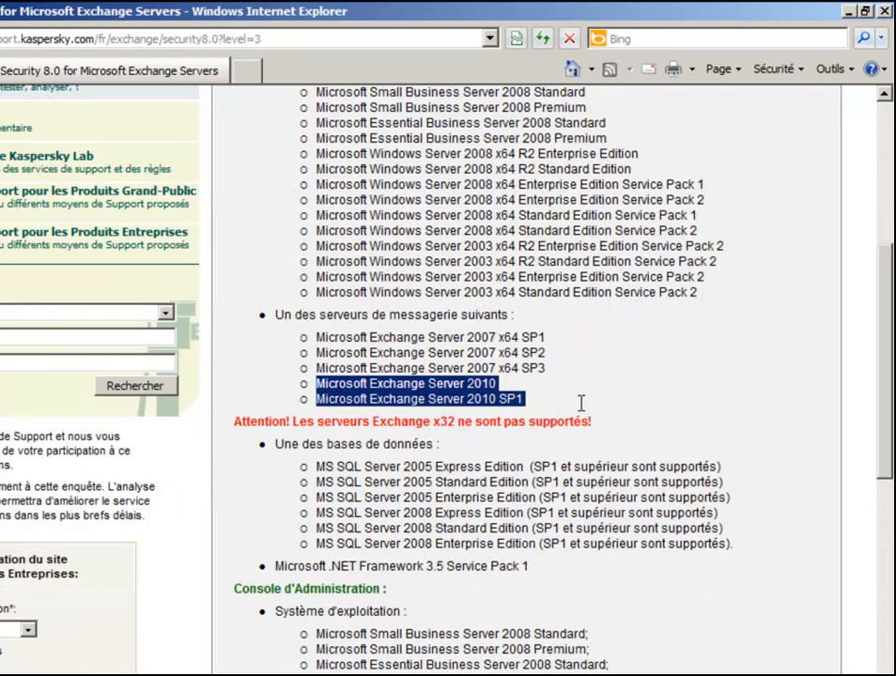
{"action": "left_click", "coordinate": [540, 411]}
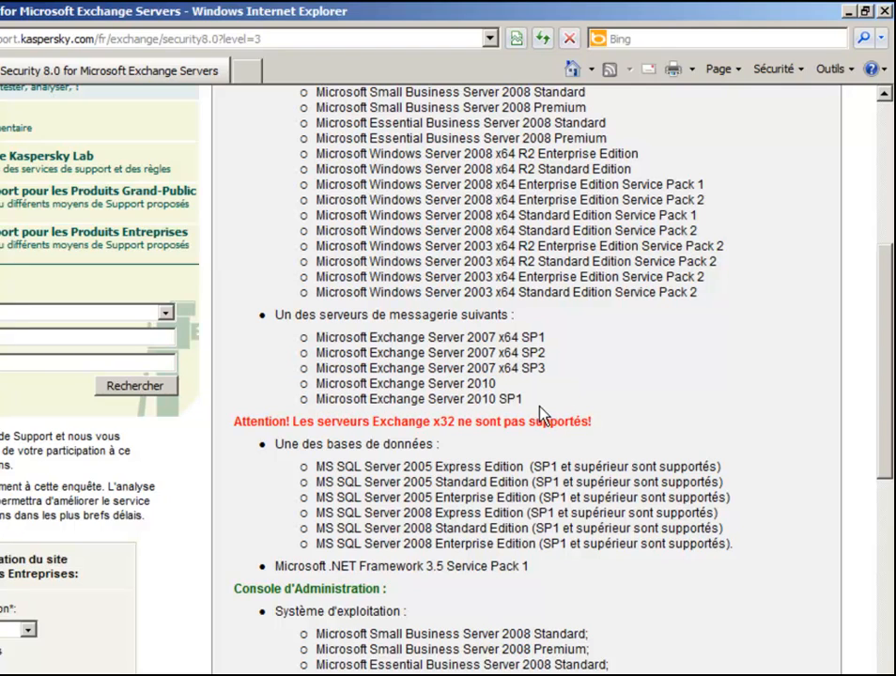
- Highlight the MS SQL Server 2008 Express Edition requirement further down the list
{"action": "scroll", "coordinate": [502, 401], "scroll_direction": "down", "scroll_amount": 2}
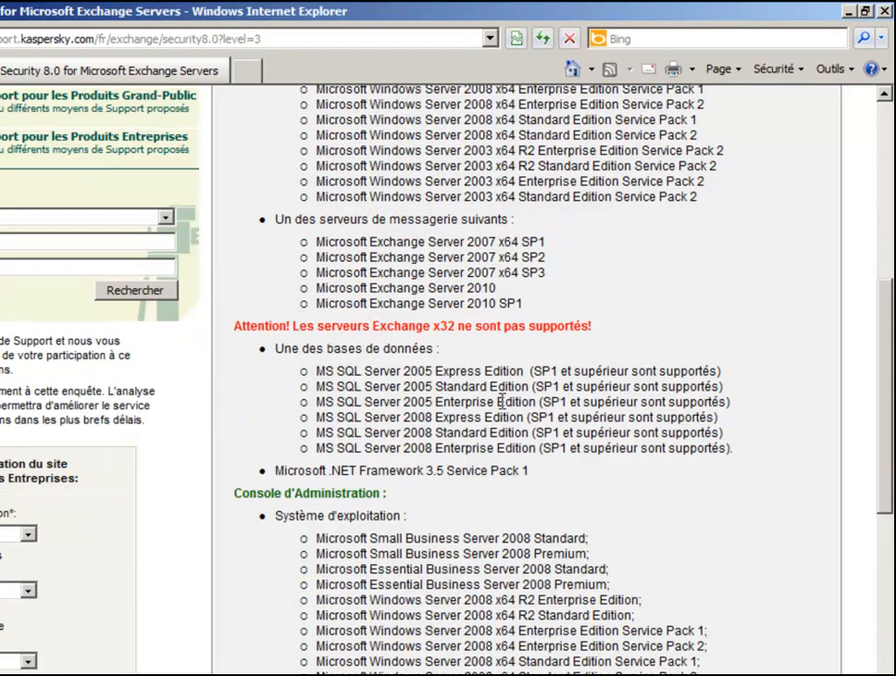
{"action": "scroll", "coordinate": [501, 402], "scroll_direction": "down", "scroll_amount": 2}
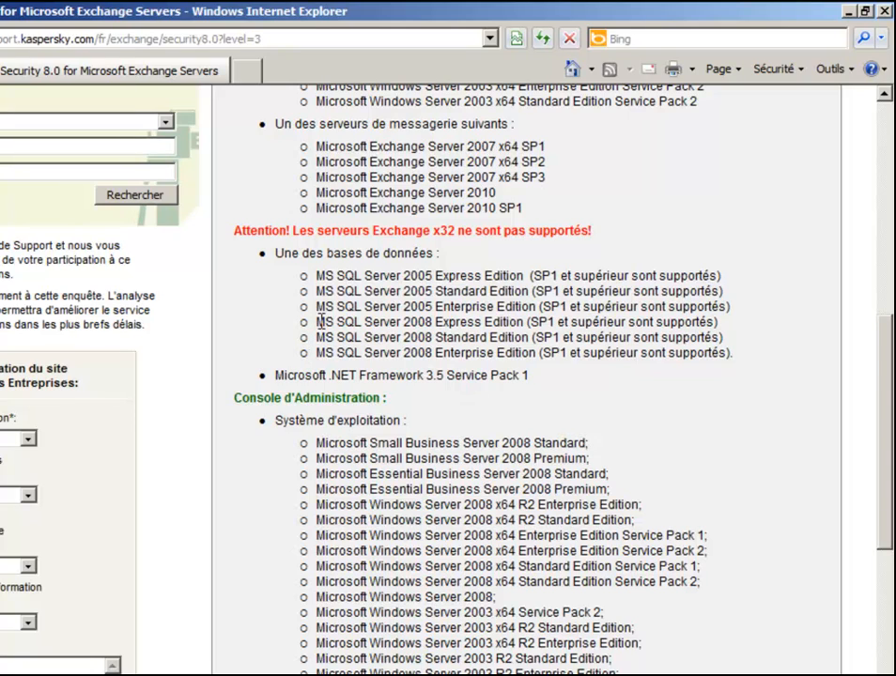
{"action": "left_click_drag", "start_coordinate": [317, 322], "coordinate": [742, 319]}
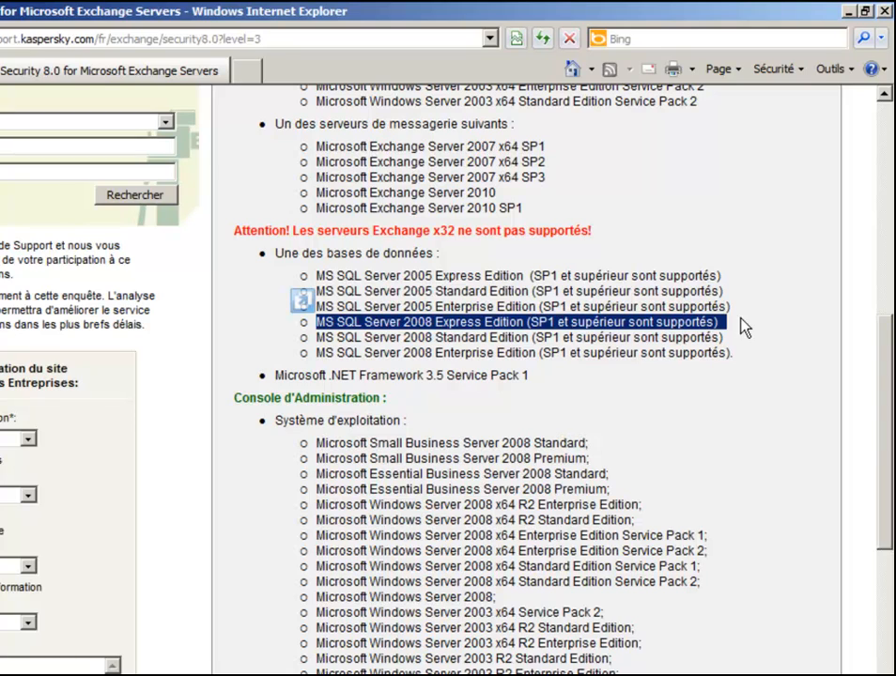
{"action": "left_click", "coordinate": [648, 394]}
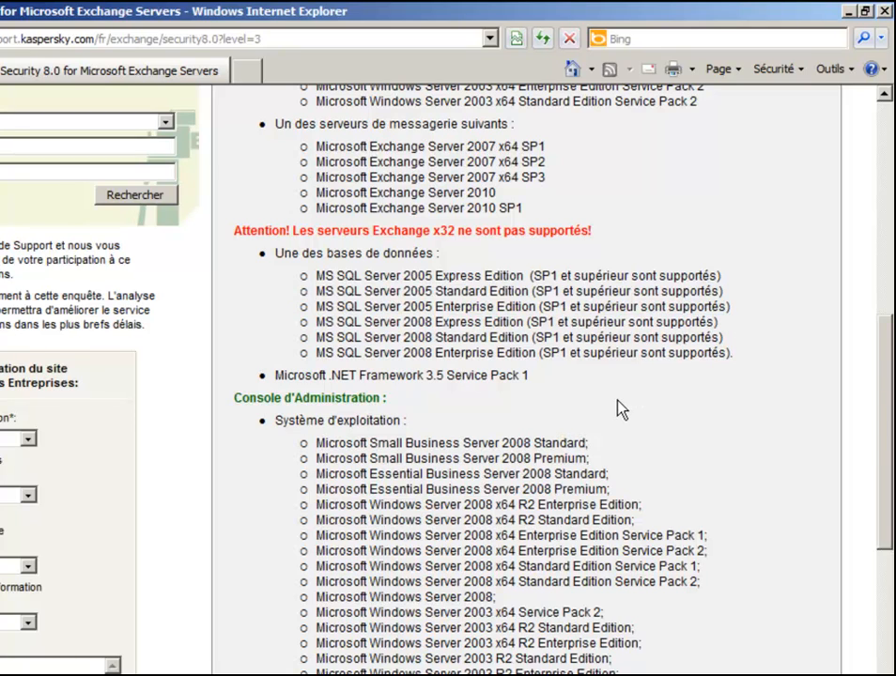
{"action": "scroll", "coordinate": [620, 409], "scroll_direction": "down", "scroll_amount": 5}
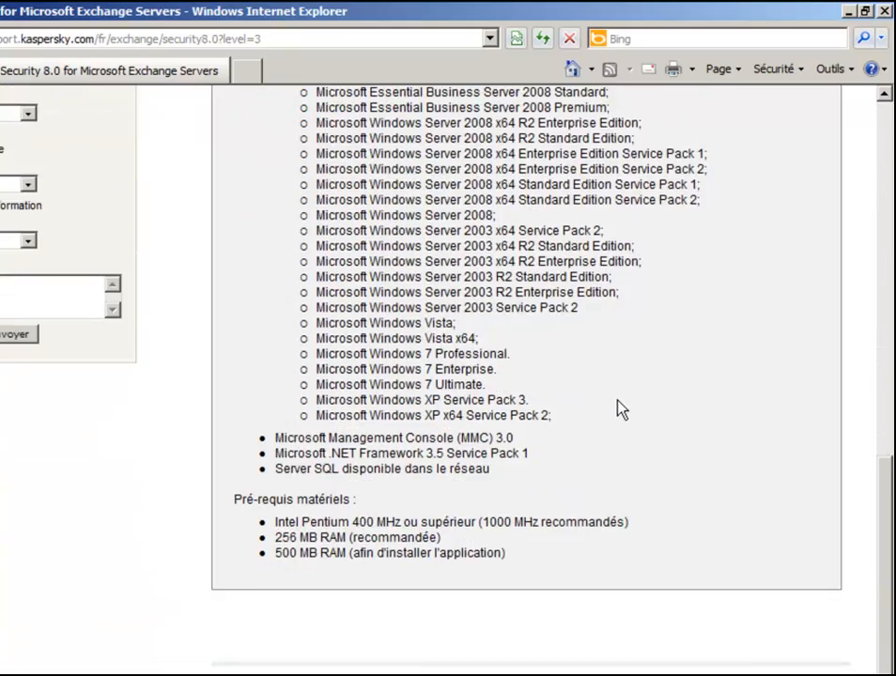
{"action": "scroll", "coordinate": [619, 409], "scroll_direction": "up", "scroll_amount": 13}
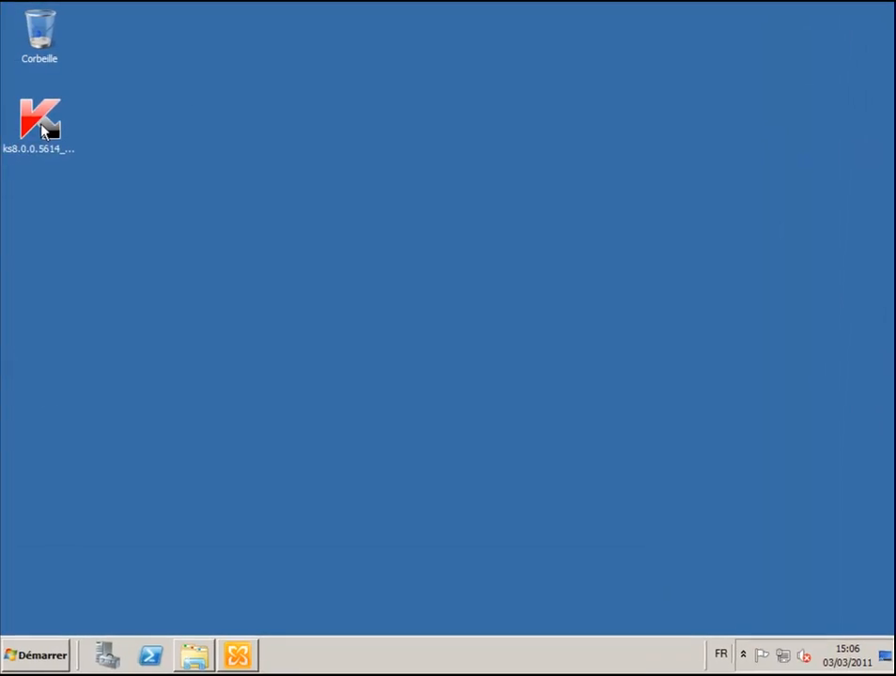
- Open the ks8.0.0.5614 installer from the desktop, confirming the security warning
{"action": "left_click", "coordinate": [42, 126]}
{"action": "right_click", "coordinate": [42, 125]}
{"action": "left_click", "coordinate": [75, 133]}
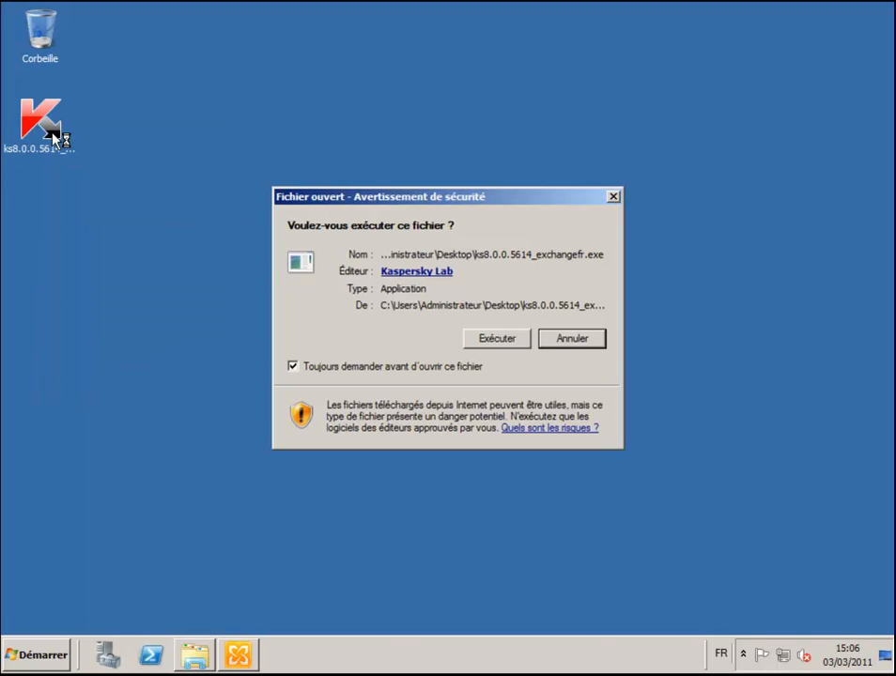
{"action": "left_click", "coordinate": [501, 339]}
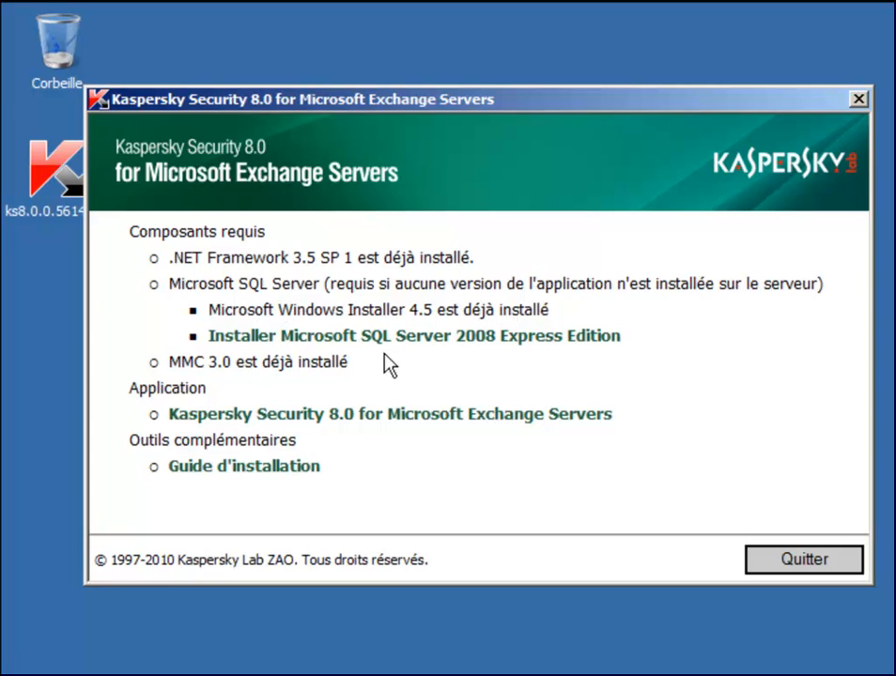
- Start installing Kaspersky Security 8.0 for Microsoft Exchange Servers from the setup menu
{"action": "left_click", "coordinate": [373, 428]}
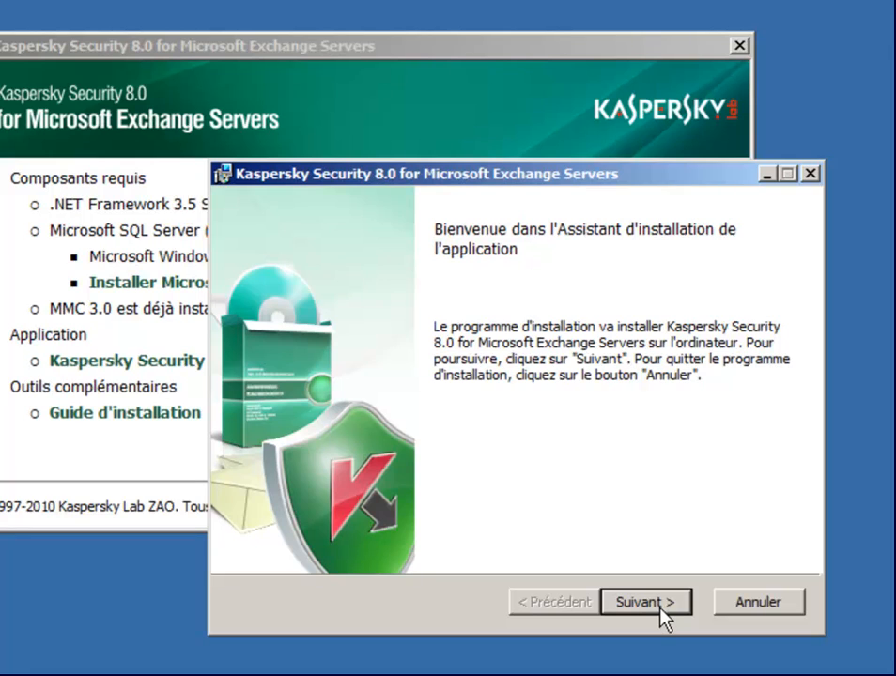
- Accept the licence agreement and choose the Personnalisée installation type
{"action": "left_click", "coordinate": [661, 605]}
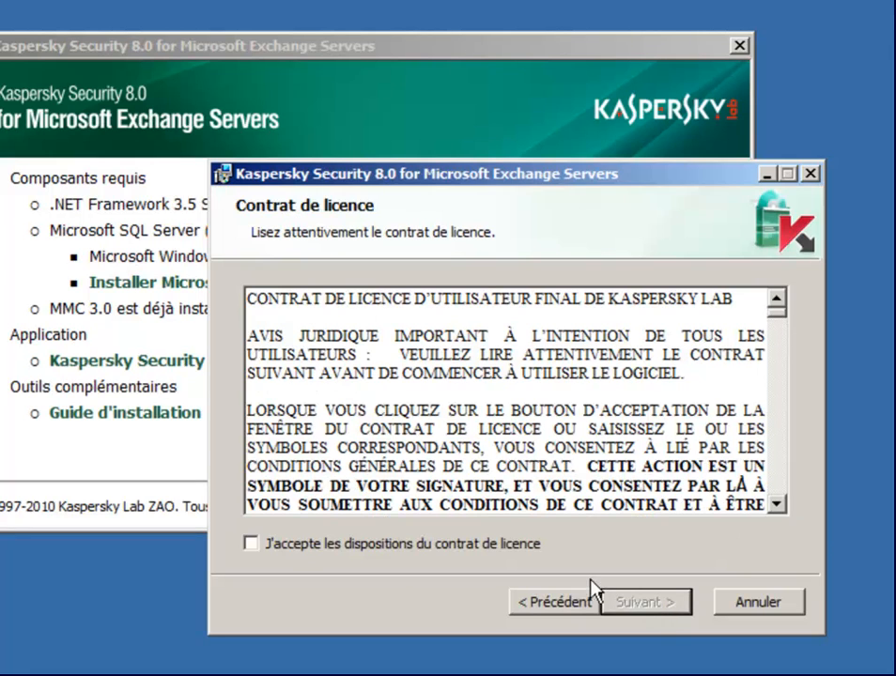
{"action": "left_click", "coordinate": [539, 553]}
{"action": "left_click", "coordinate": [655, 606]}
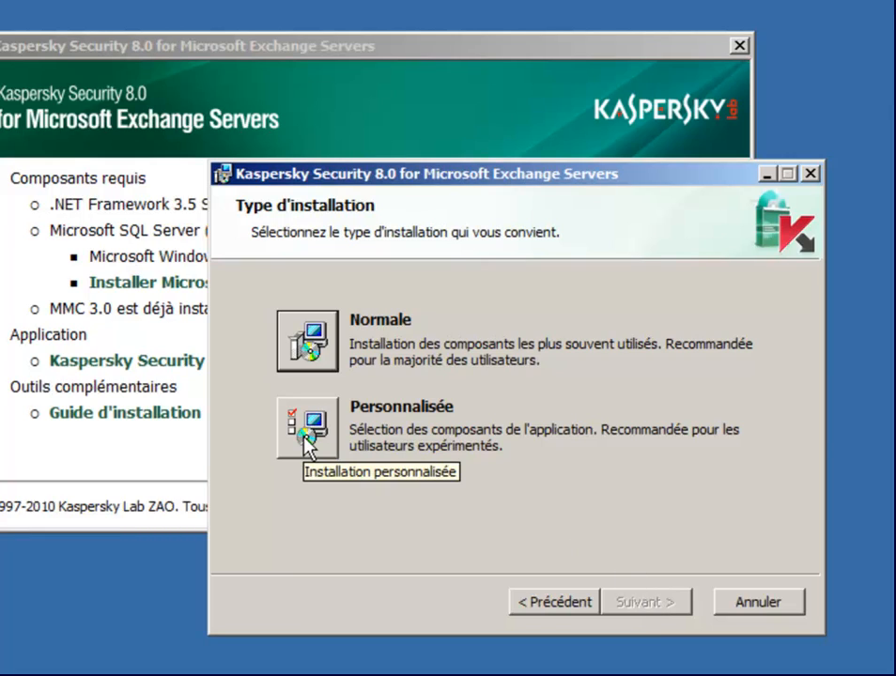
{"action": "left_click", "coordinate": [307, 440]}
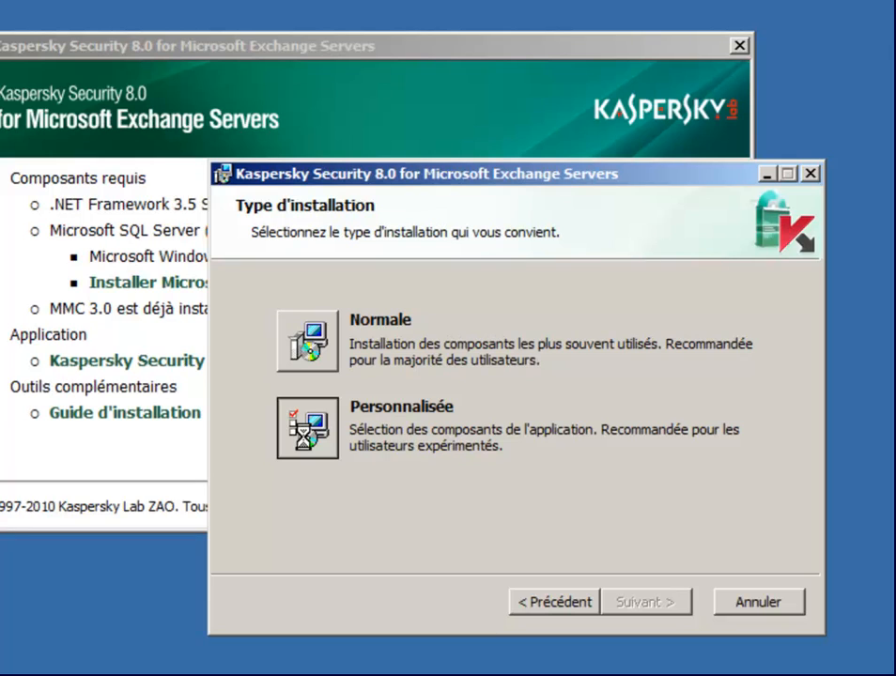
- Review the Anti-Spam and antivirus components' disk requirements, keeping all four selected
{"action": "left_click_drag", "start_coordinate": [366, 461], "coordinate": [402, 474]}
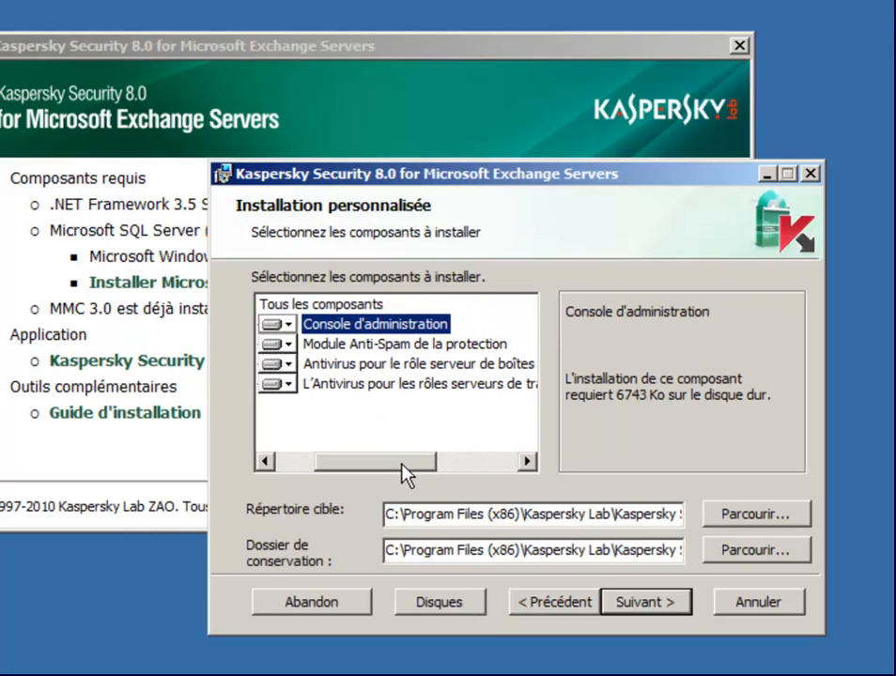
{"action": "left_click", "coordinate": [383, 363]}
{"action": "left_click", "coordinate": [380, 345]}
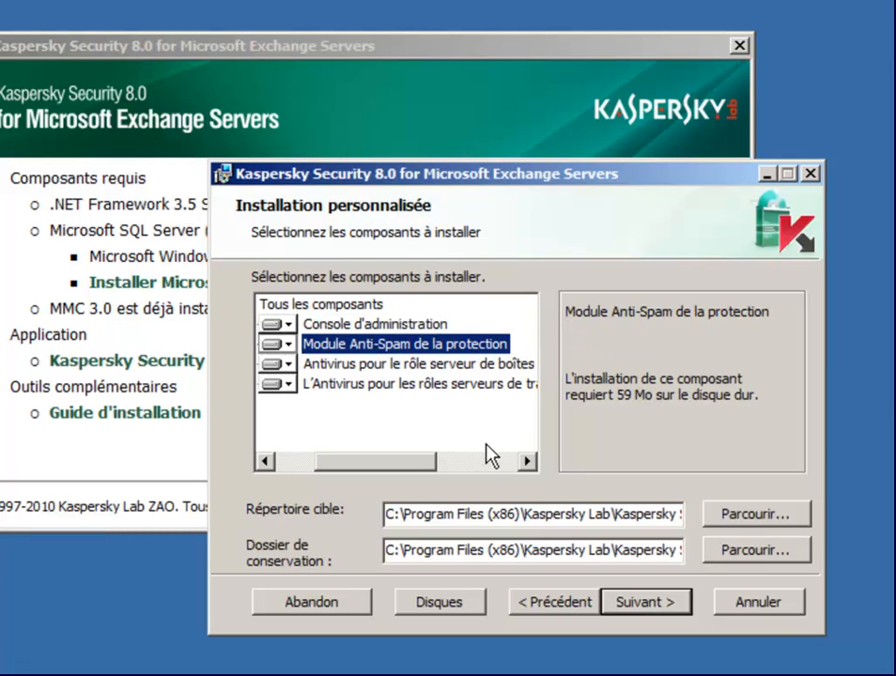
{"action": "left_click", "coordinate": [455, 370]}
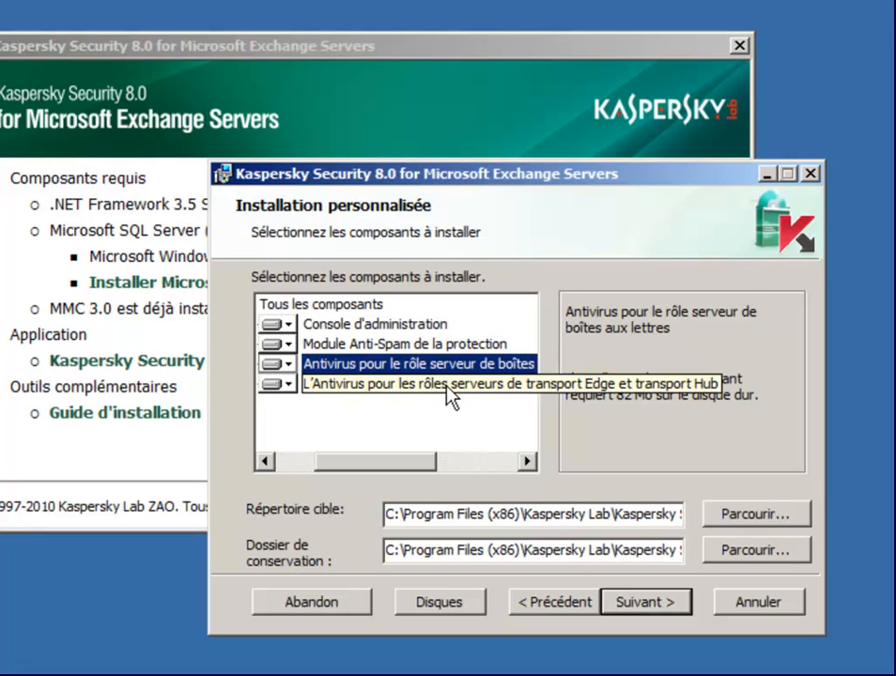
{"action": "left_click", "coordinate": [452, 394]}
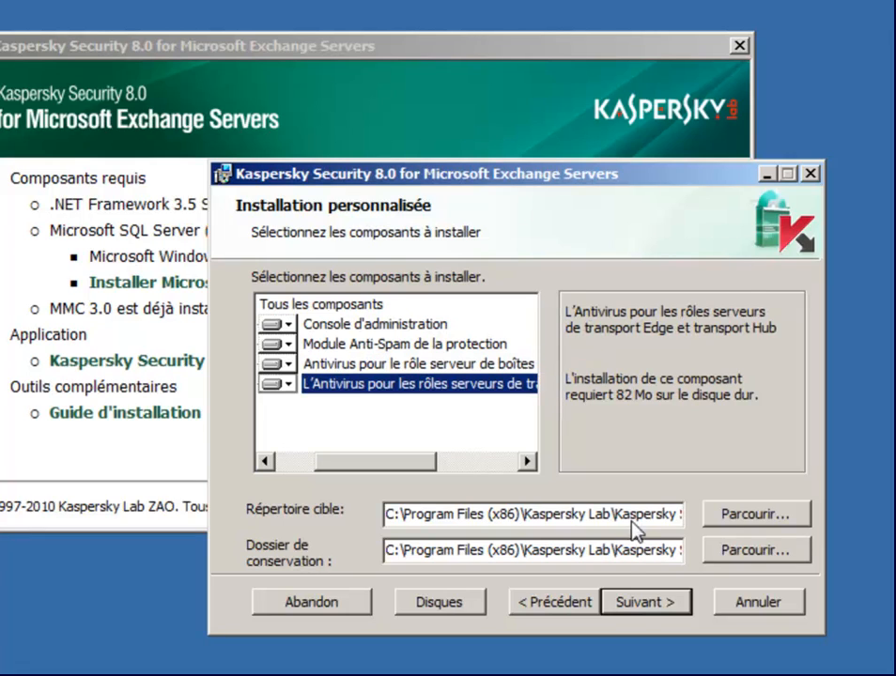
{"action": "left_click", "coordinate": [650, 616]}
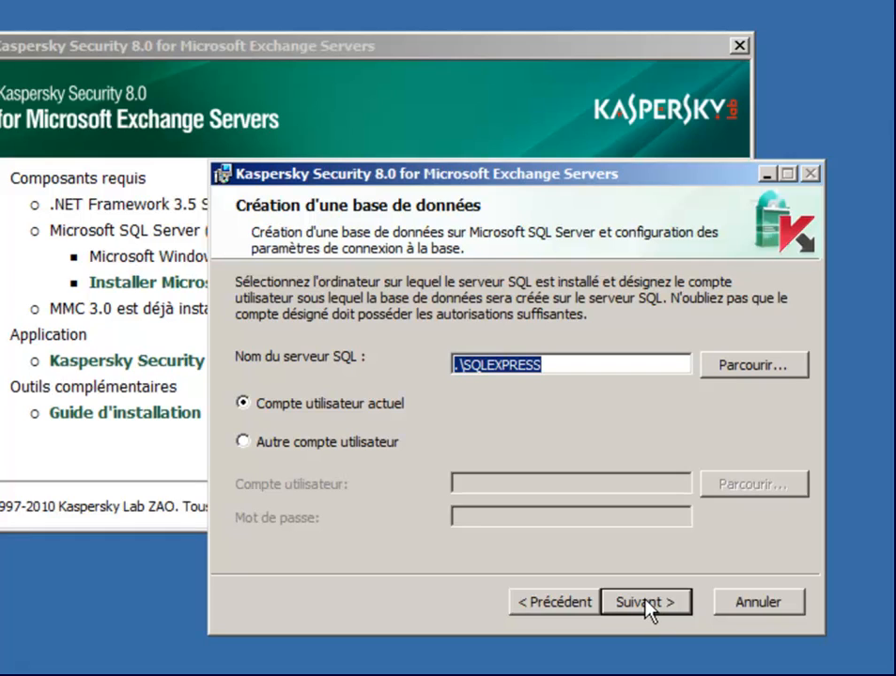
- Keep the .\SQLEXPRESS database and Local System service account, then start installing
{"action": "left_click", "coordinate": [645, 601]}
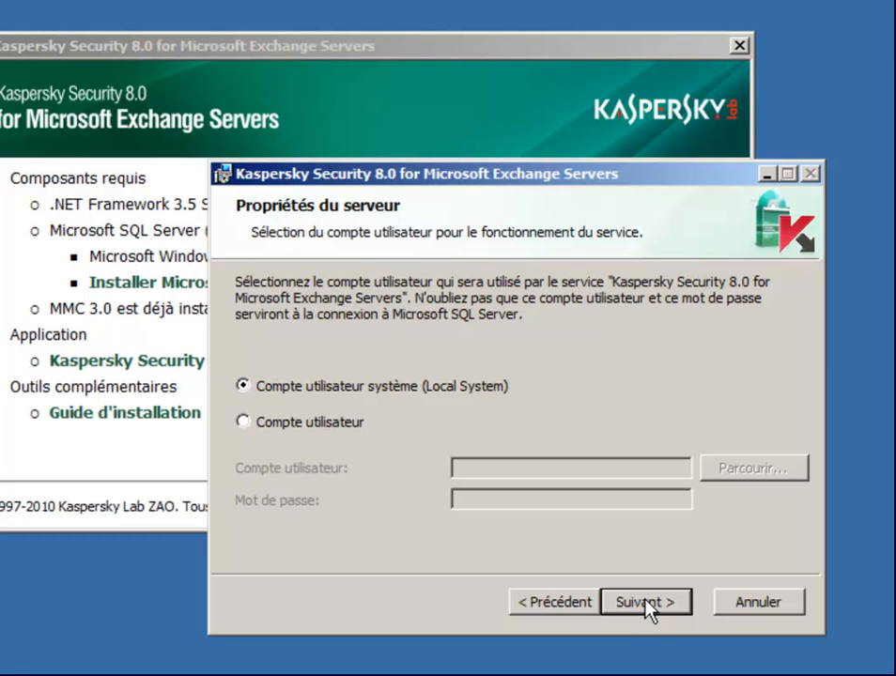
{"action": "left_click", "coordinate": [648, 606]}
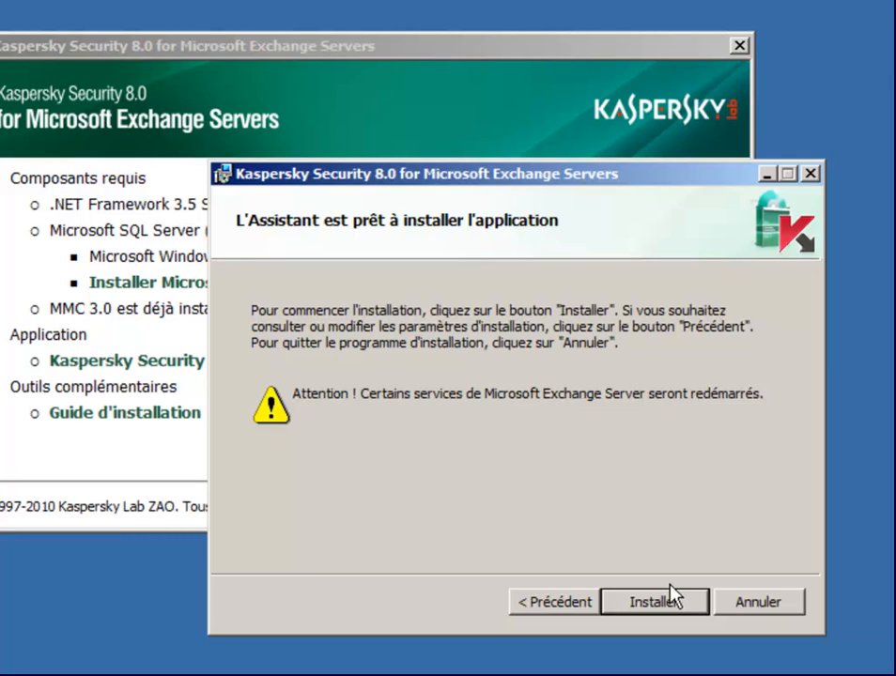
{"action": "left_click", "coordinate": [674, 599]}
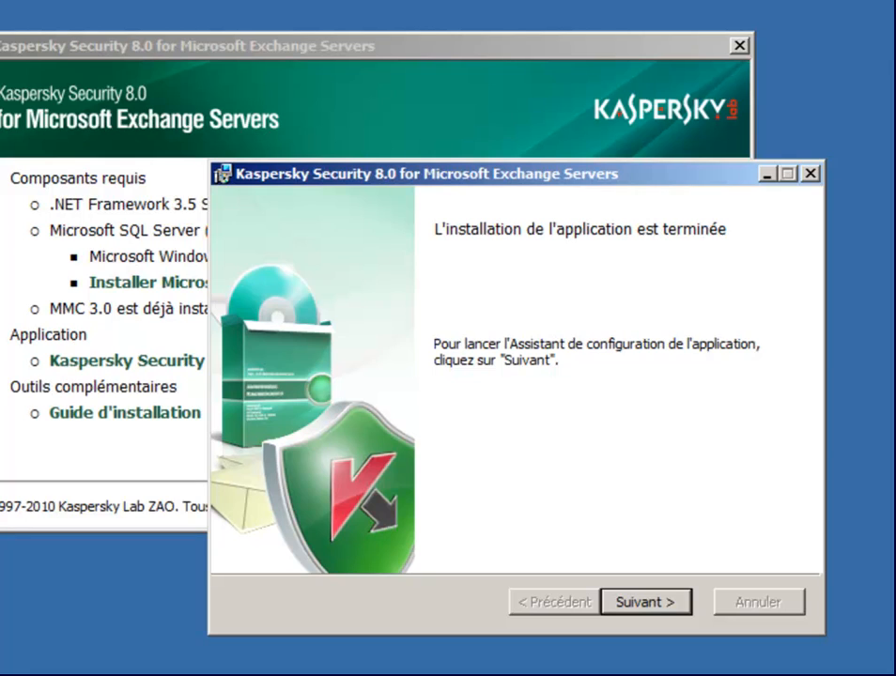
- Confirm the installation-complete page to open the application configuration wizard
{"action": "left_click", "coordinate": [643, 603]}
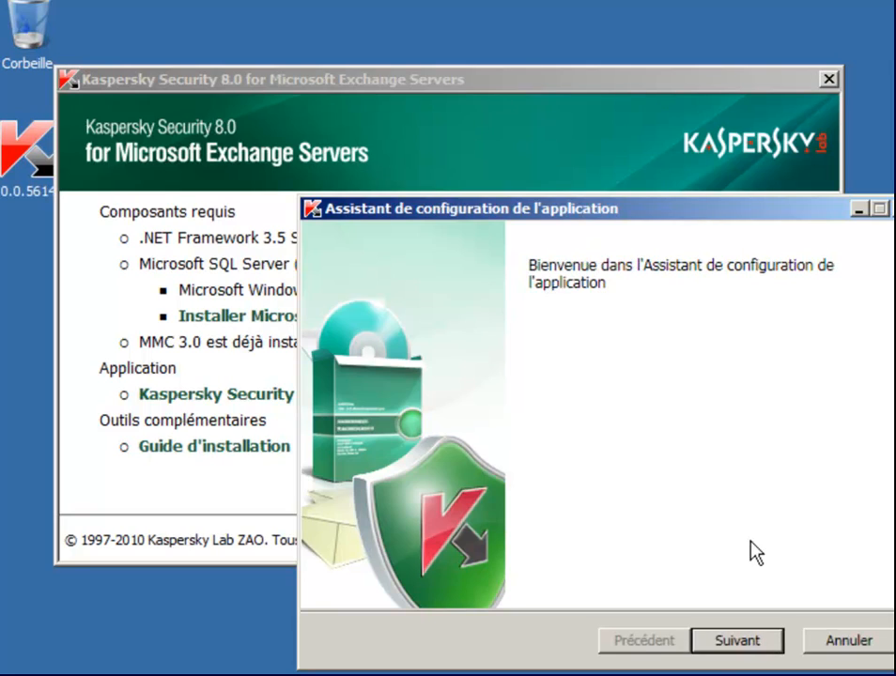
- Pass the welcome page, keep automatic updates with no proxy, and browse for a licence key
{"action": "left_click", "coordinate": [708, 642]}
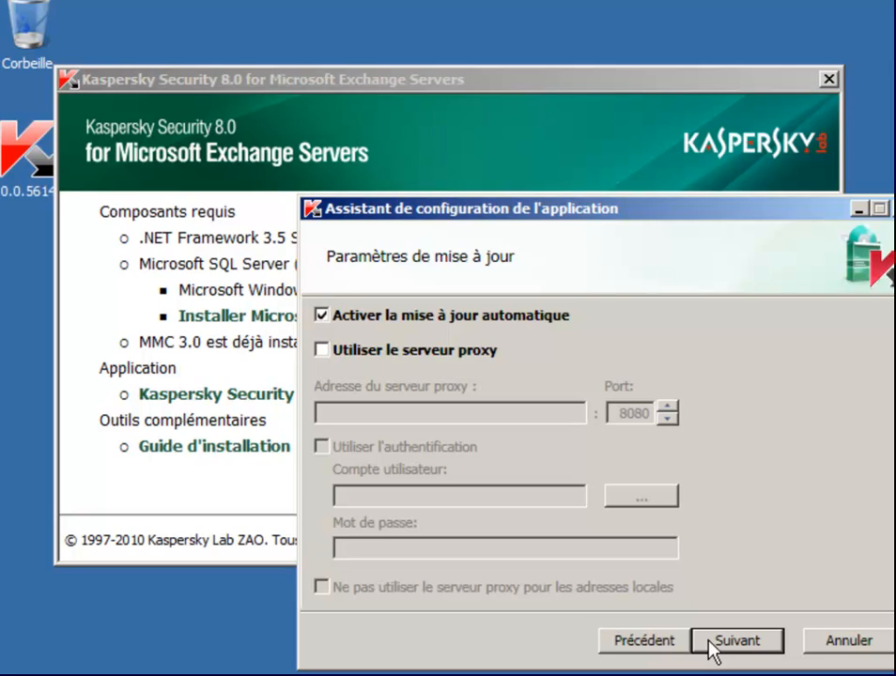
{"action": "left_click", "coordinate": [711, 646]}
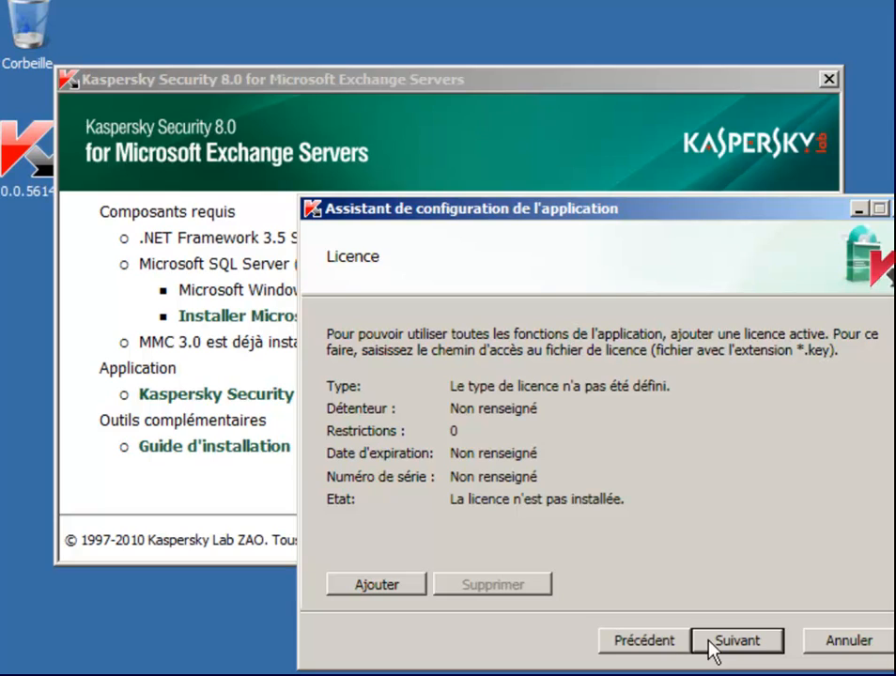
{"action": "left_click", "coordinate": [393, 583]}
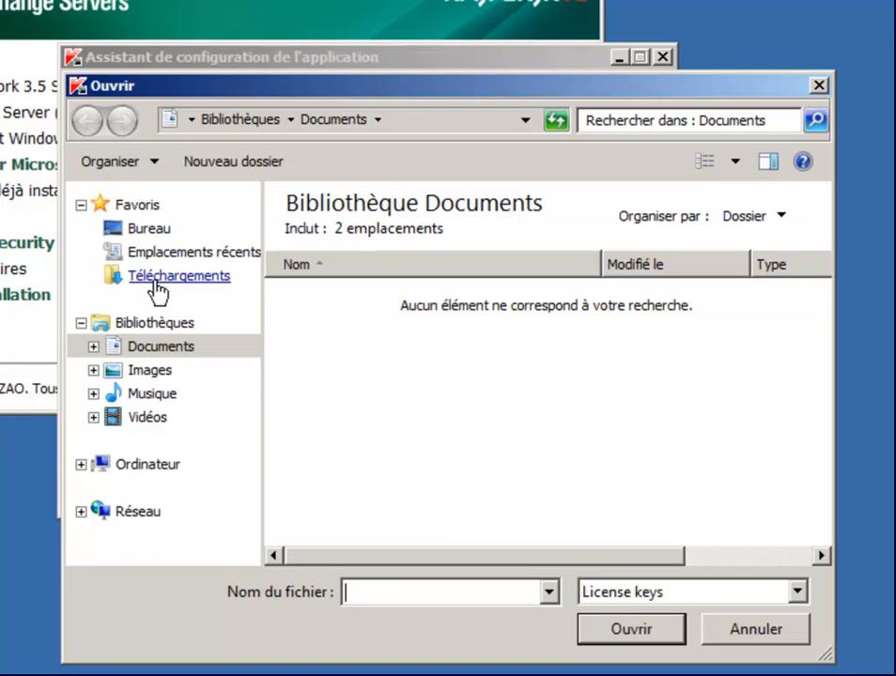
- Load the .key licence file from Téléchargements, then continue to the notification settings
{"action": "left_click", "coordinate": [154, 282]}
{"action": "left_click", "coordinate": [370, 244]}
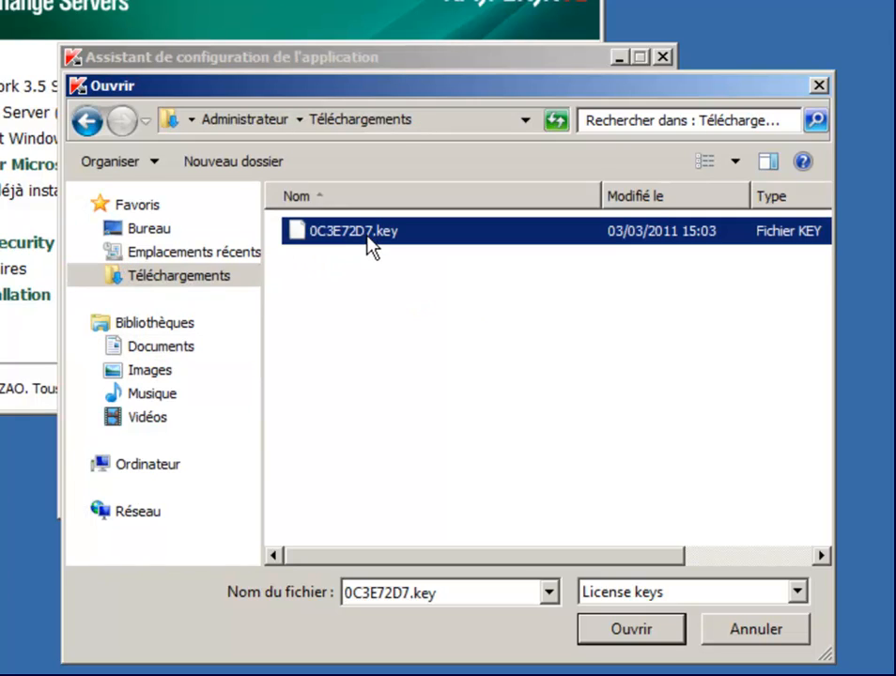
{"action": "left_click", "coordinate": [631, 631]}
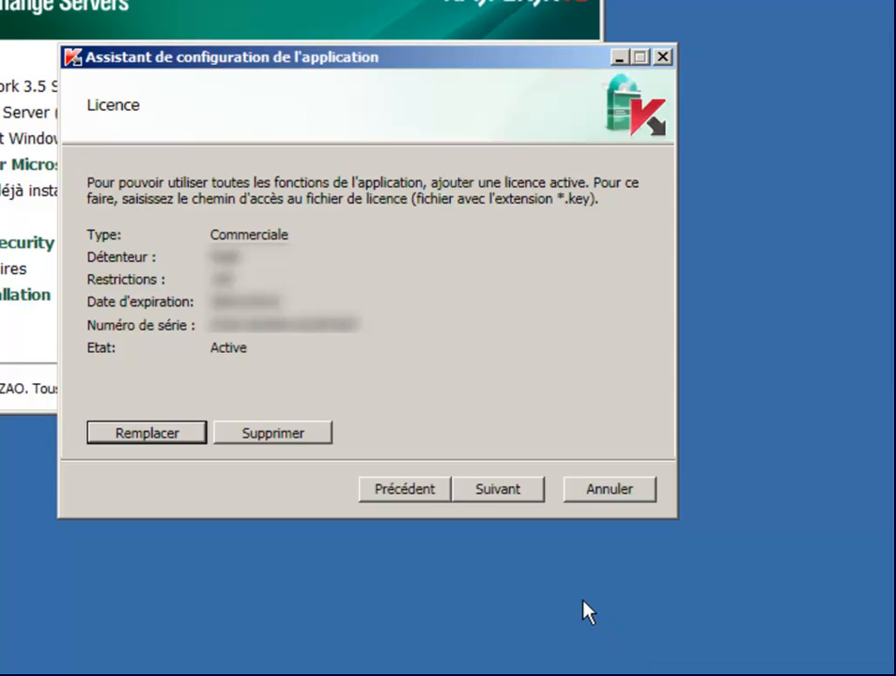
{"action": "left_click", "coordinate": [500, 490]}
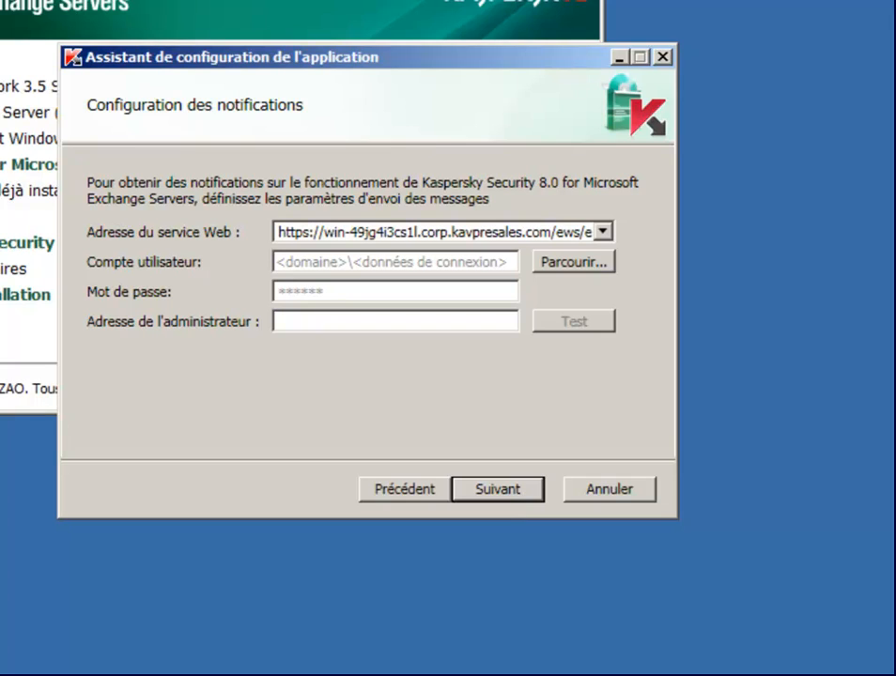
- Select the 'administrateur' directory account as the notification account
{"action": "left_click", "coordinate": [563, 264]}
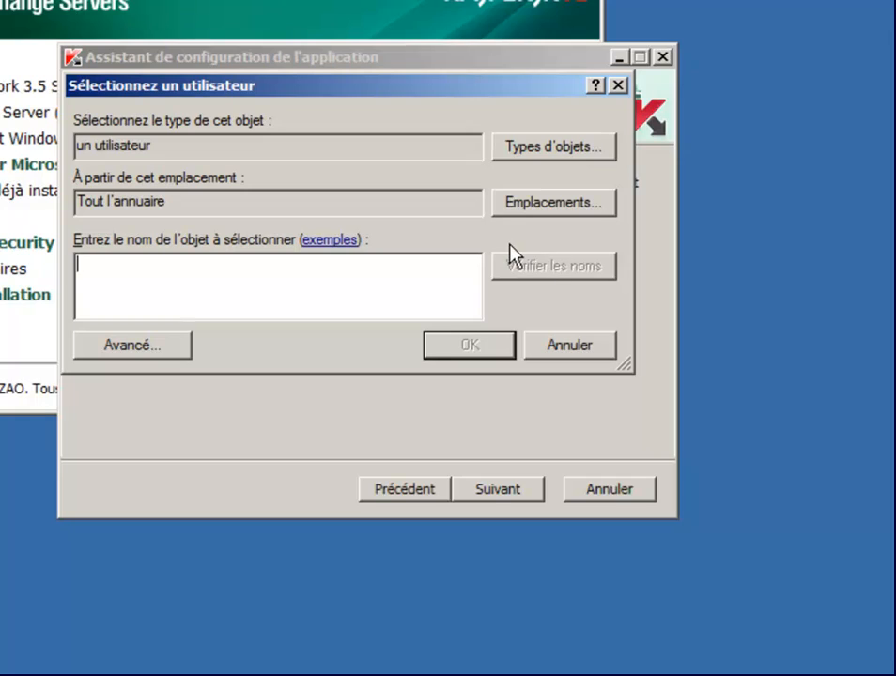
{"action": "type", "text": "ad"}
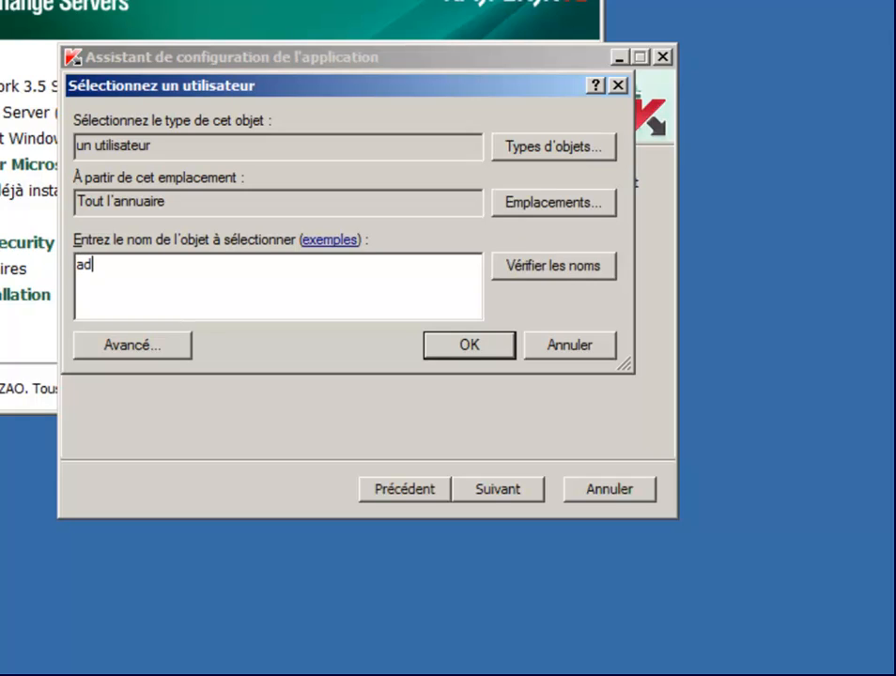
{"action": "type", "text": "ministrateur"}
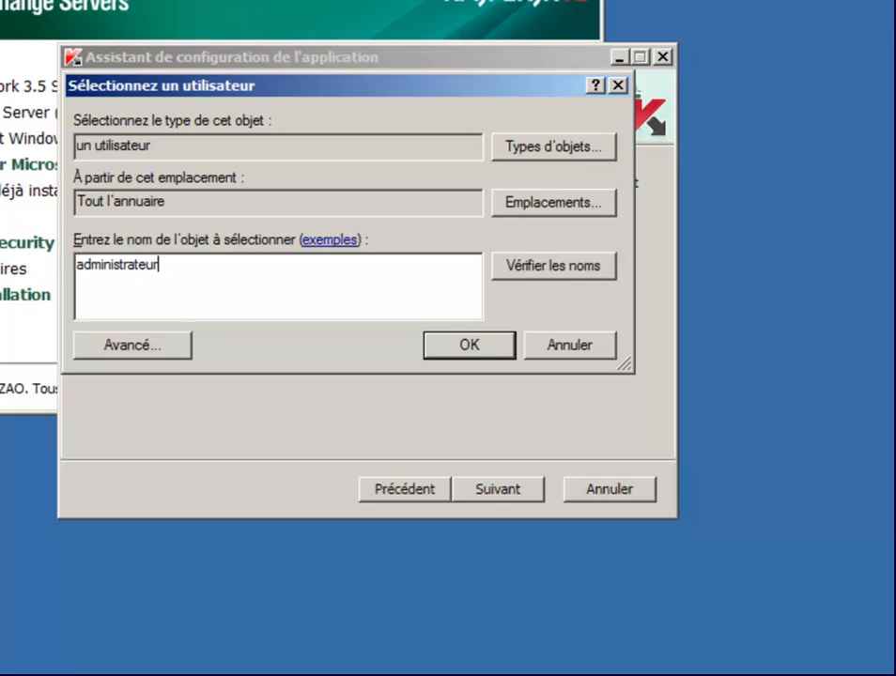
{"action": "left_click", "coordinate": [549, 261]}
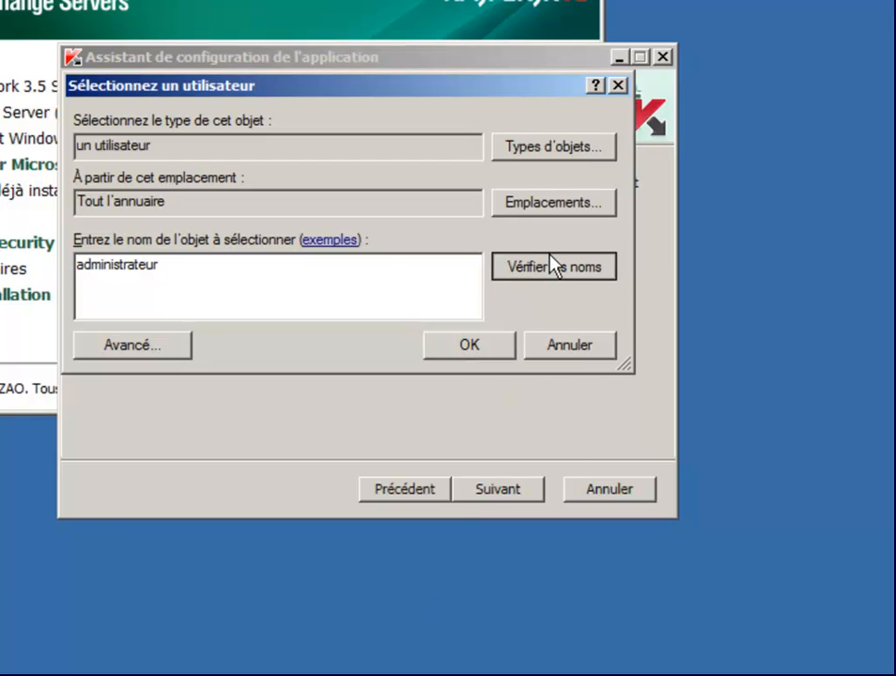
{"action": "left_click", "coordinate": [482, 355]}
- Enter the account password and the administrator's e-mail address, then send a test message
{"action": "left_click", "coordinate": [403, 292]}
{"action": "type", "text": "•••"}
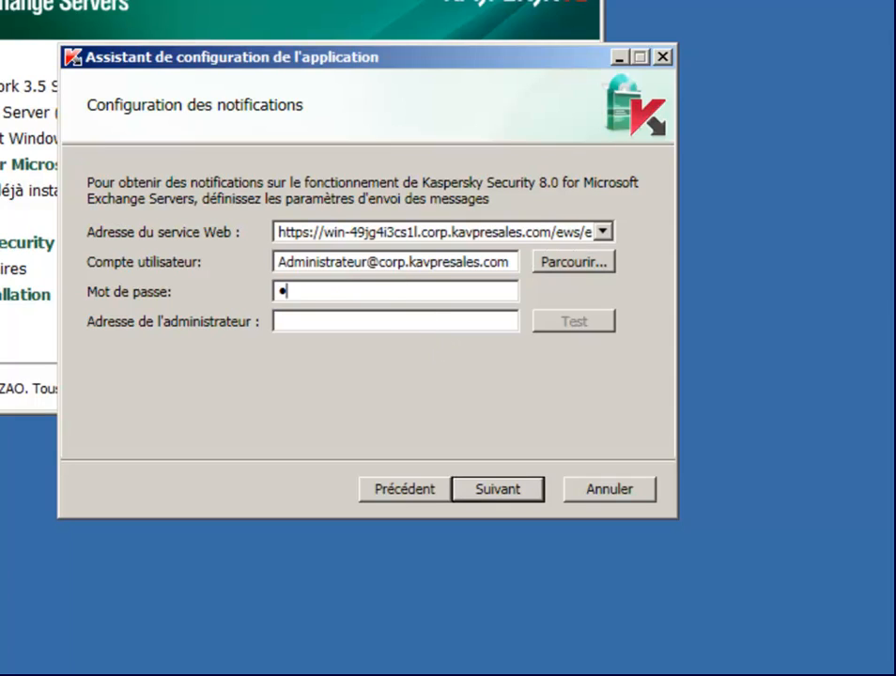
{"action": "type", "text": "•••••••••"}
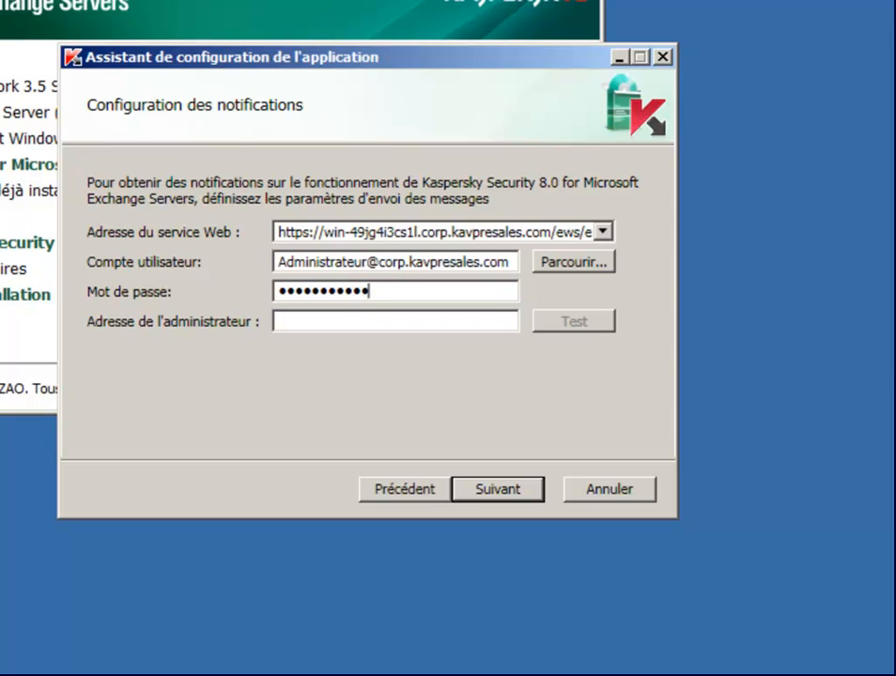
{"action": "left_click", "coordinate": [291, 321]}
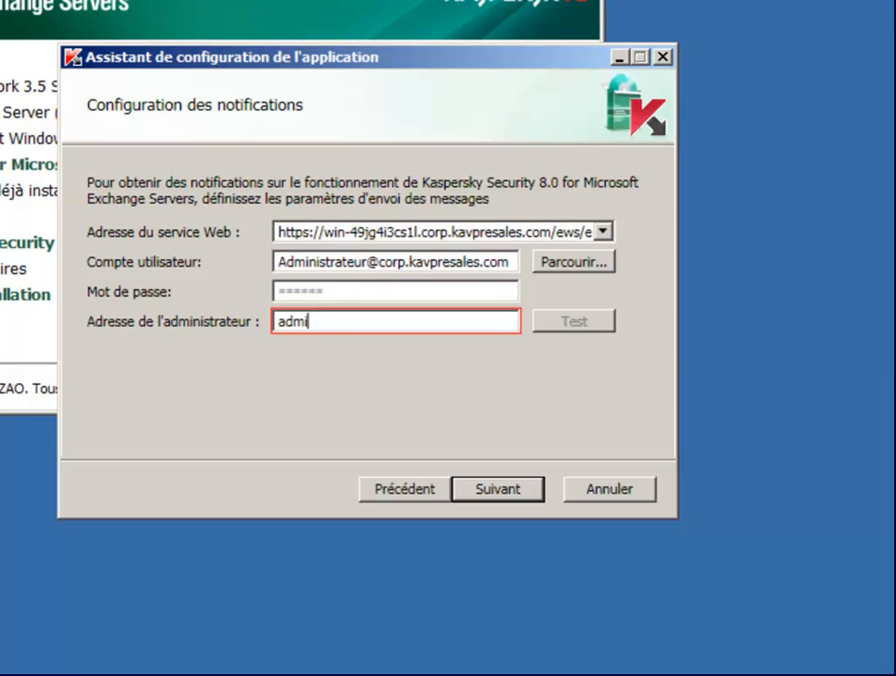
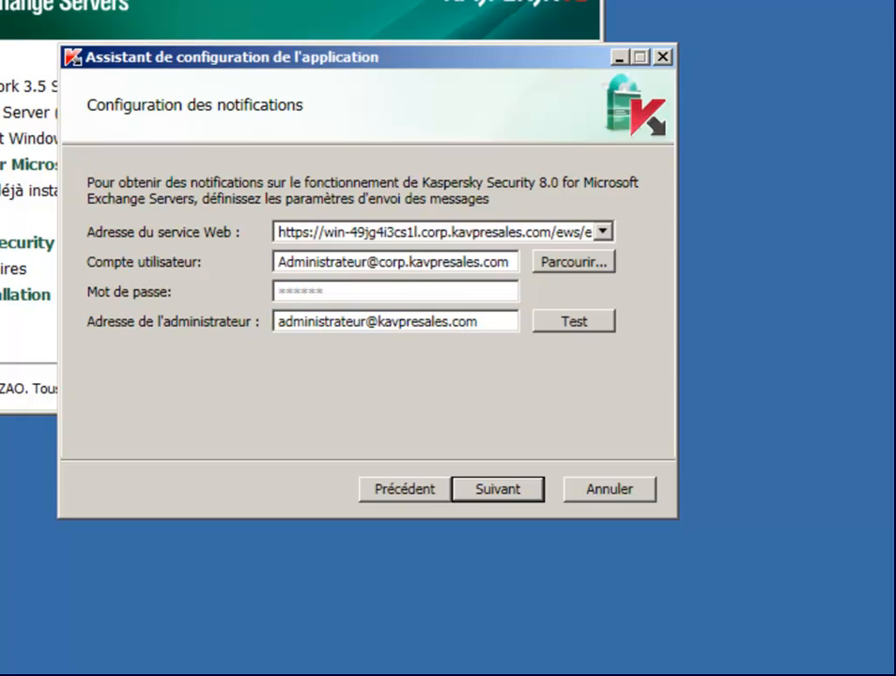
{"action": "left_click", "coordinate": [584, 332]}
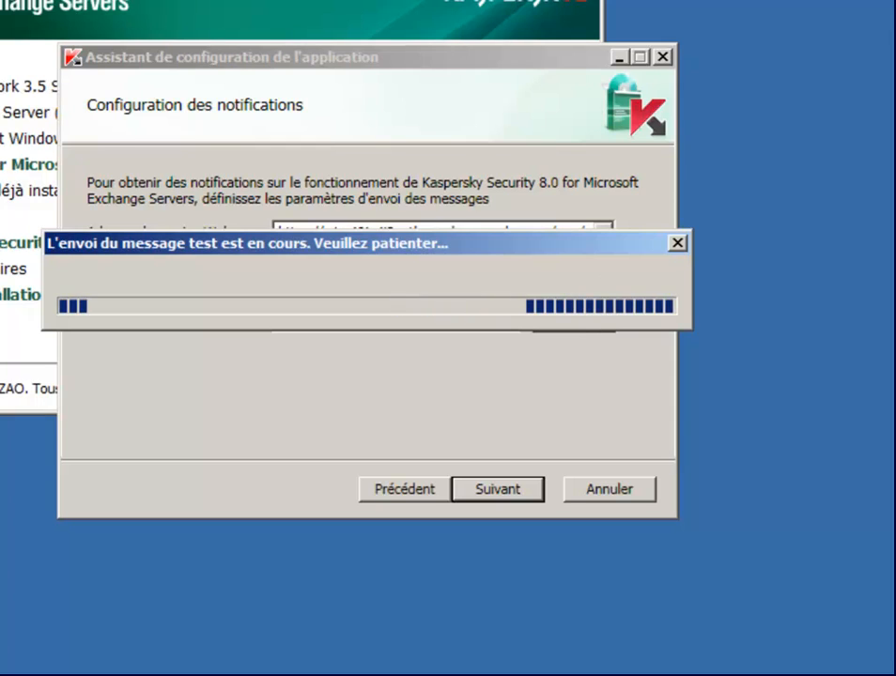
- Dismiss the test-success message, advance to protection settings, and toggle the Antivirus and Anti-Spam checkboxes
{"action": "left_click", "coordinate": [530, 370]}
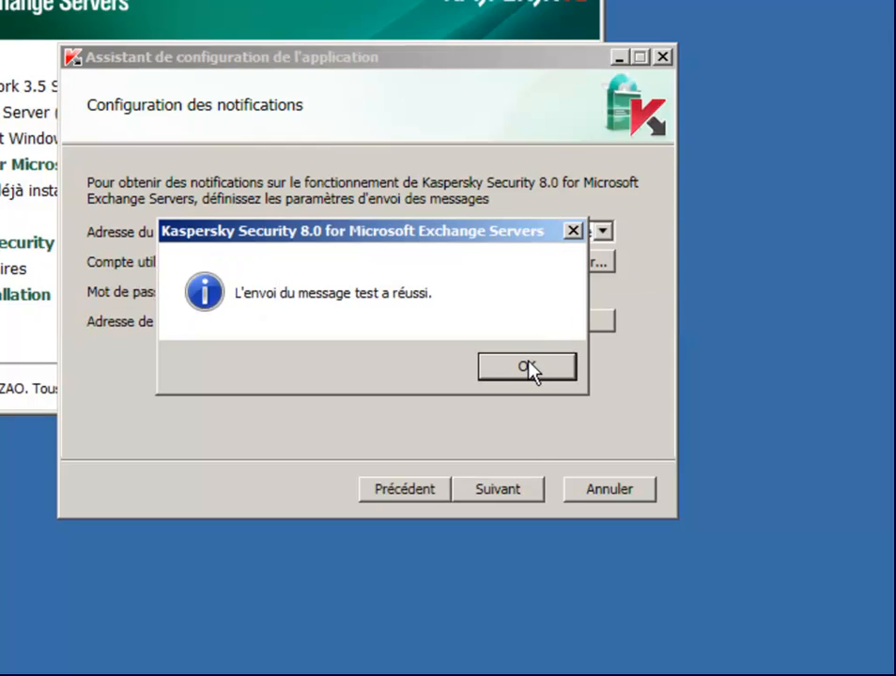
{"action": "left_click", "coordinate": [495, 489]}
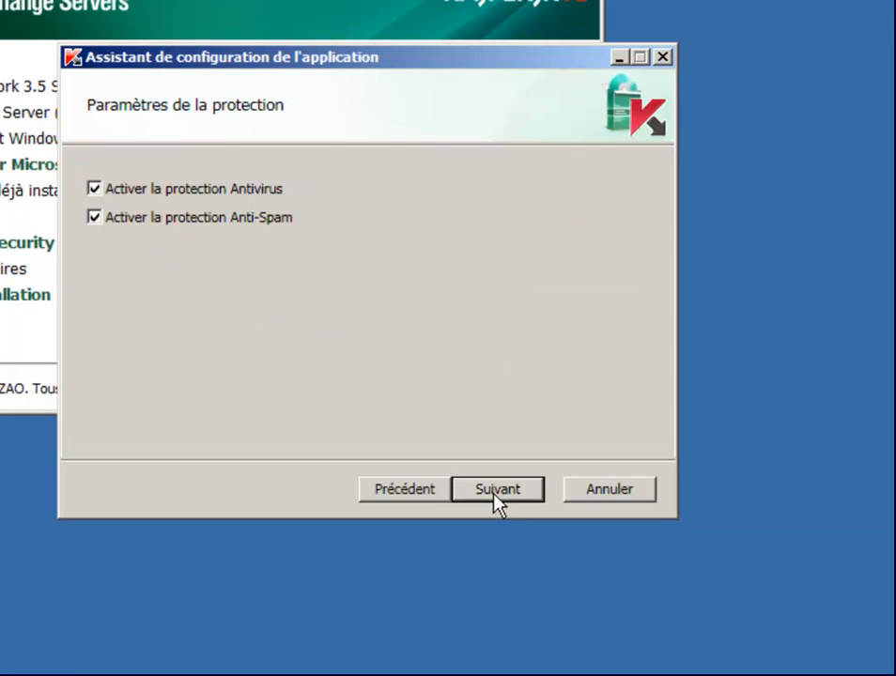
{"action": "left_click", "coordinate": [152, 189]}
{"action": "left_click", "coordinate": [150, 216]}
{"action": "left_click", "coordinate": [149, 192]}
- Re-enable Anti-Spam, then save the settings and finish, launching the administration console
{"action": "left_click", "coordinate": [154, 216]}
{"action": "left_click", "coordinate": [515, 494]}
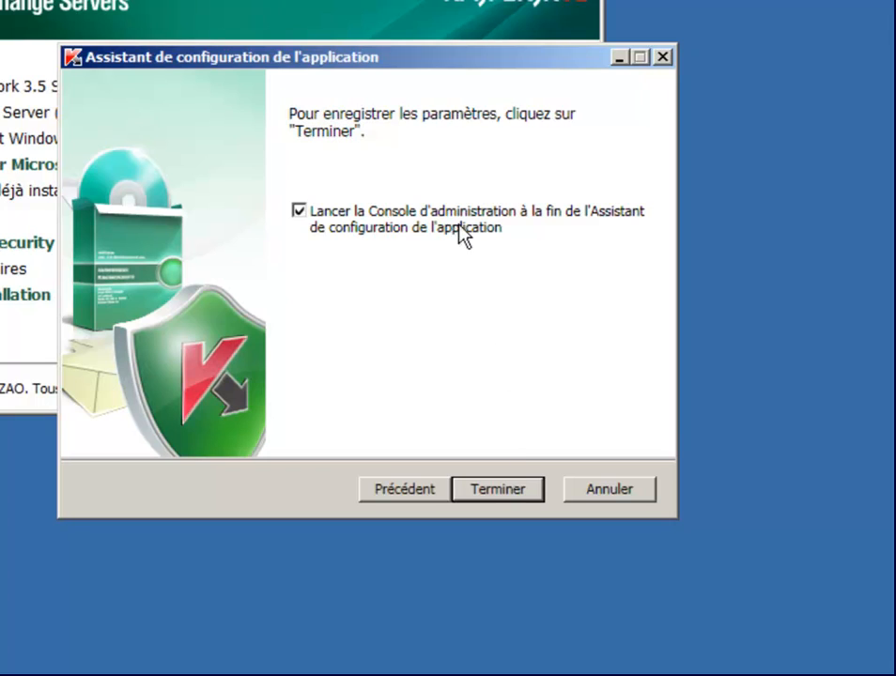
{"action": "left_click", "coordinate": [508, 488]}
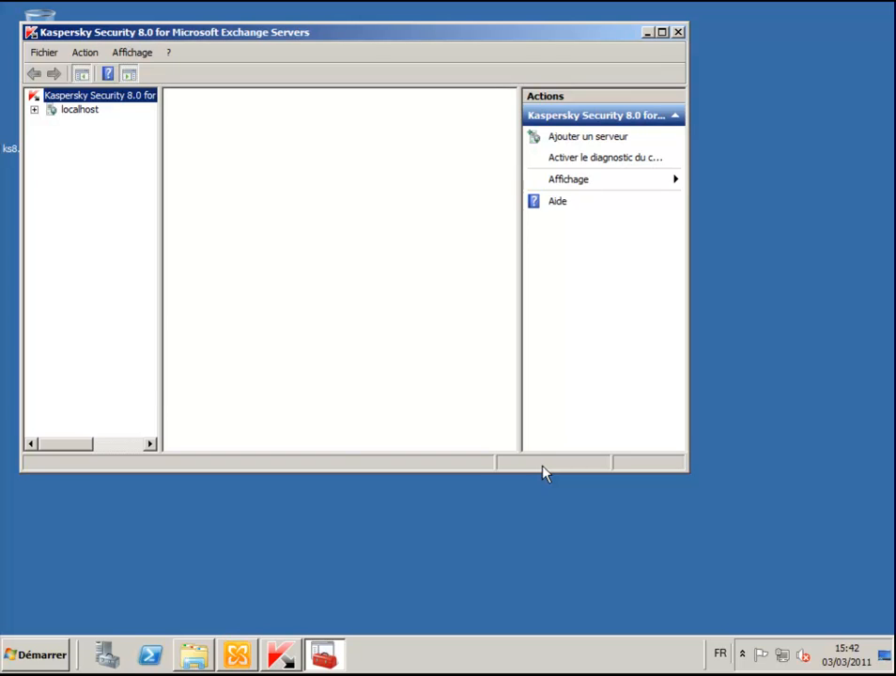
- Maximize the console and show localhost's details: version 8.0.5614.0 with an active licence
{"action": "left_click", "coordinate": [662, 33]}
{"action": "left_click", "coordinate": [158, 84]}
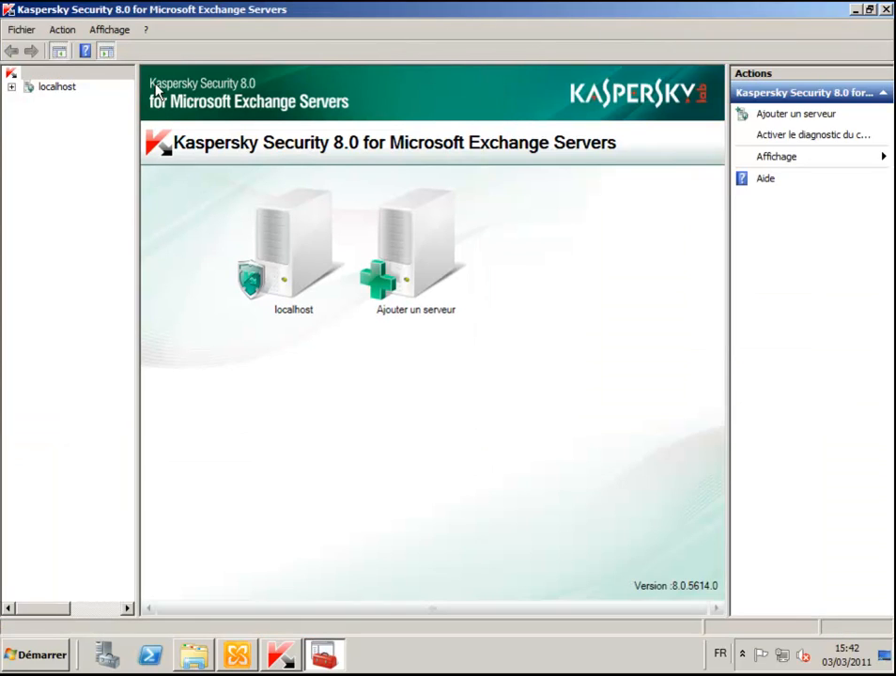
{"action": "left_click", "coordinate": [64, 91]}
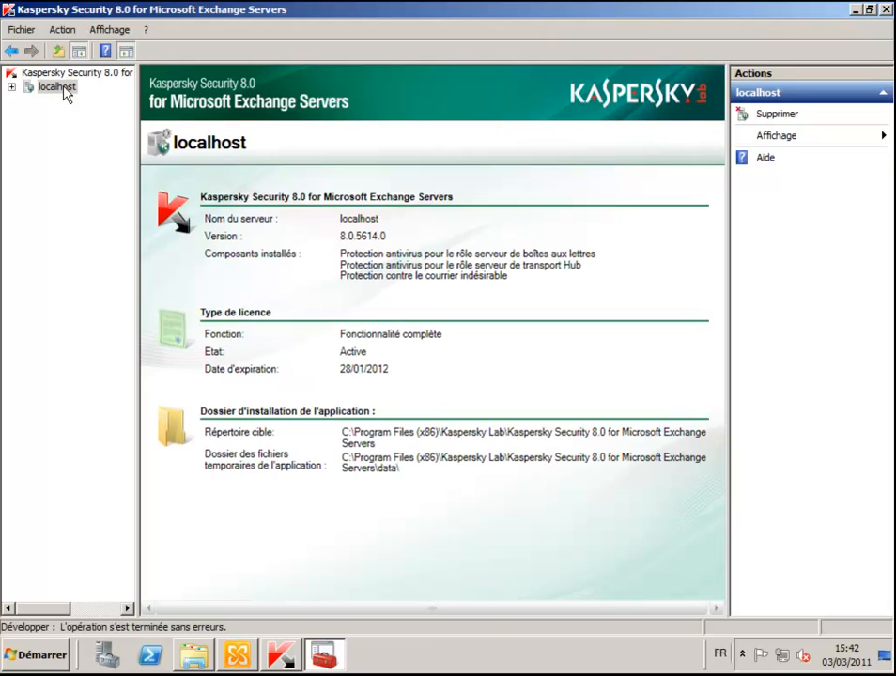